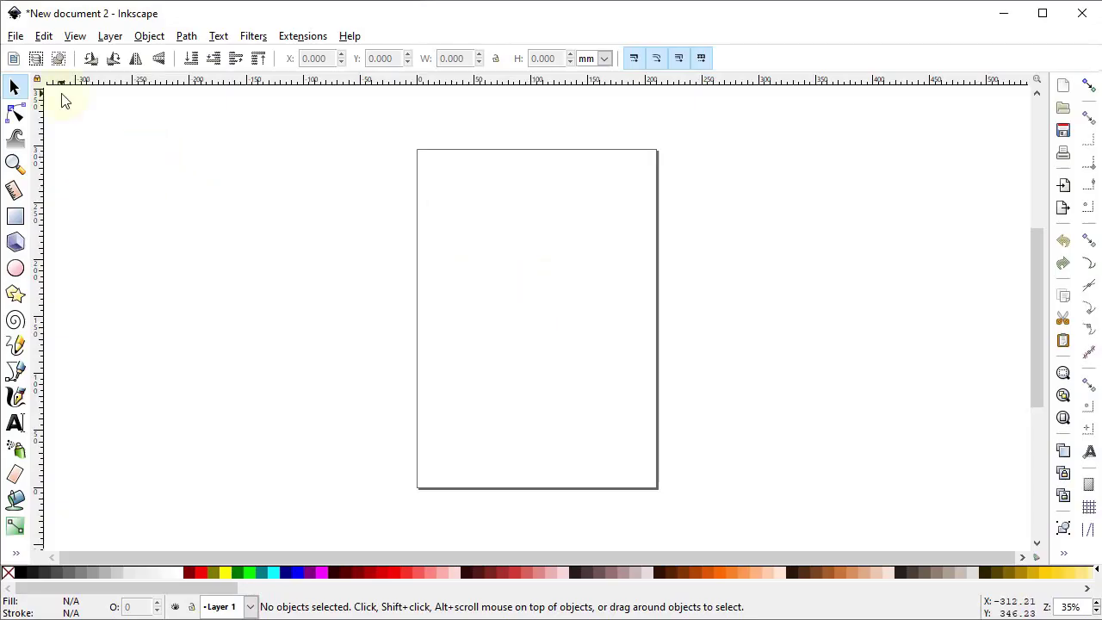
Step: Browse the View menu options, keeping the widescreen workspace layout
{"action": "left_click", "coordinate": [75, 36]}
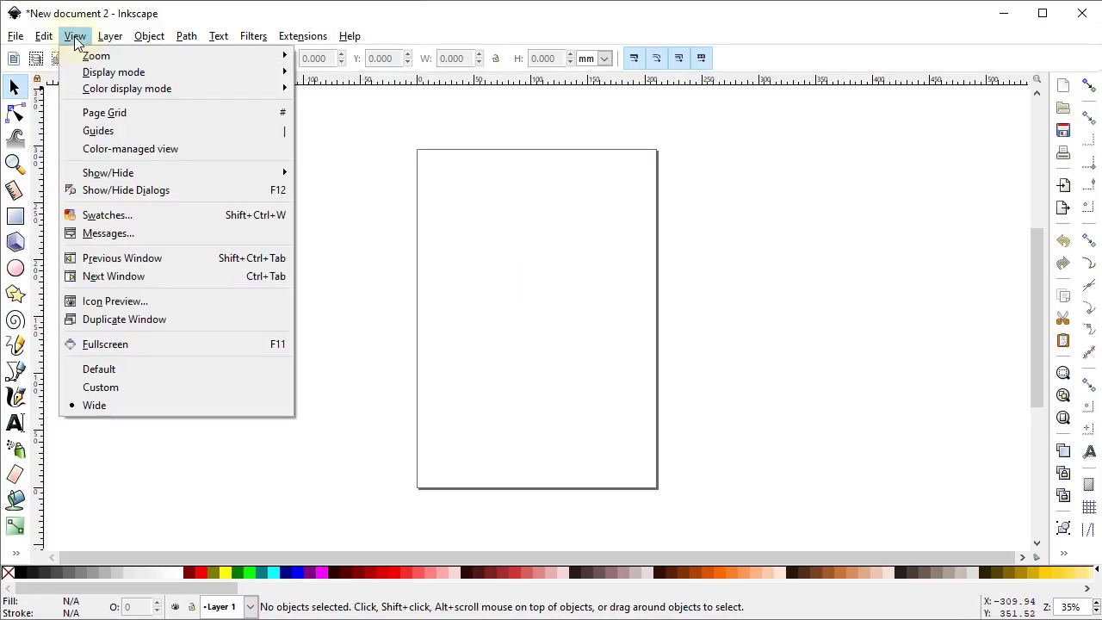
{"action": "left_click", "coordinate": [117, 410]}
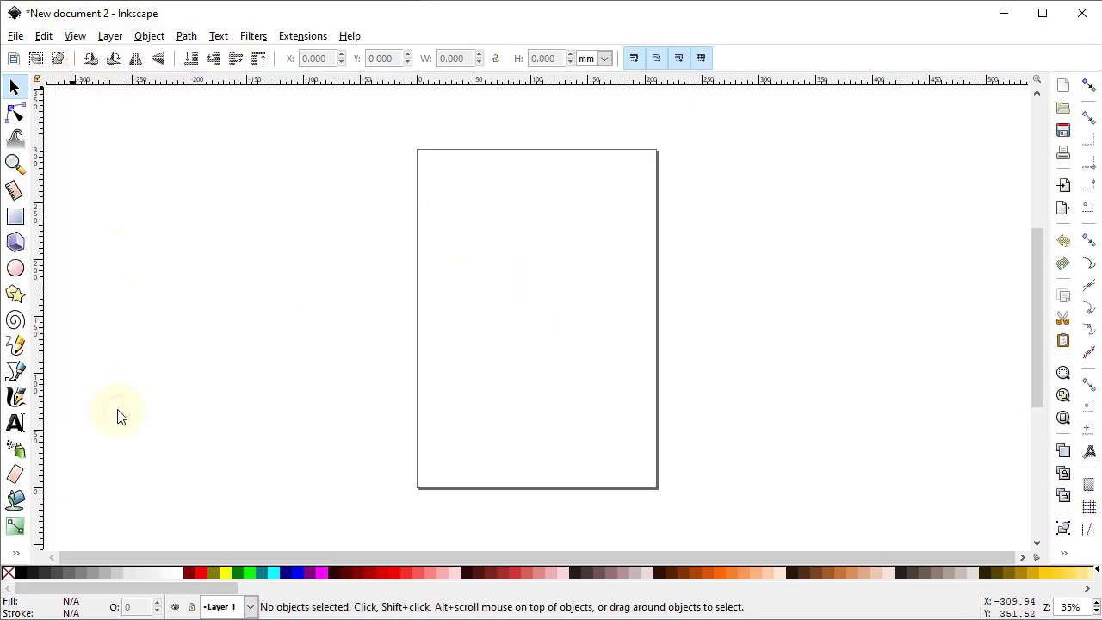
{"action": "left_click", "coordinate": [76, 36]}
{"action": "mouse_move", "coordinate": [124, 177]}
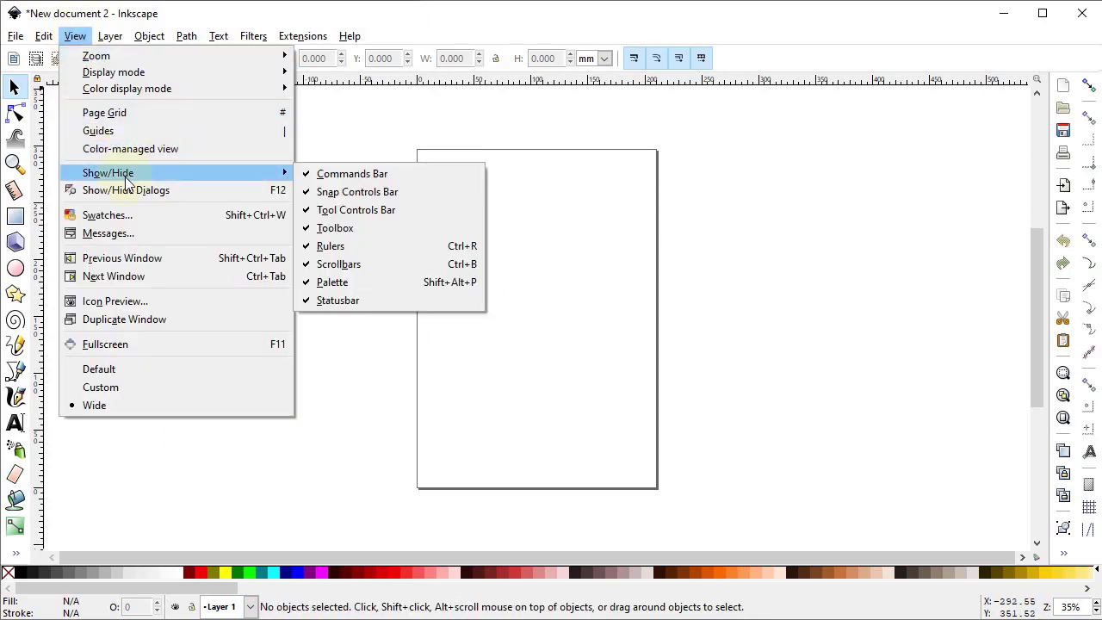
{"action": "left_click", "coordinate": [14, 38]}
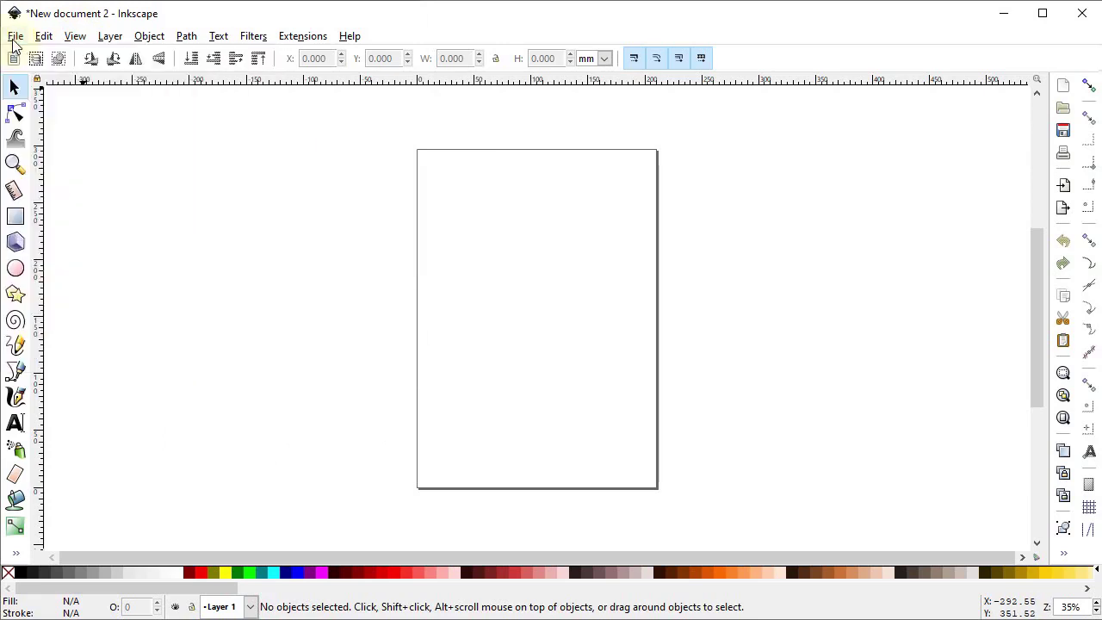
Step: In Document Properties, set both the display units and page-size units to px
{"action": "left_click", "coordinate": [13, 37]}
{"action": "left_click", "coordinate": [92, 319]}
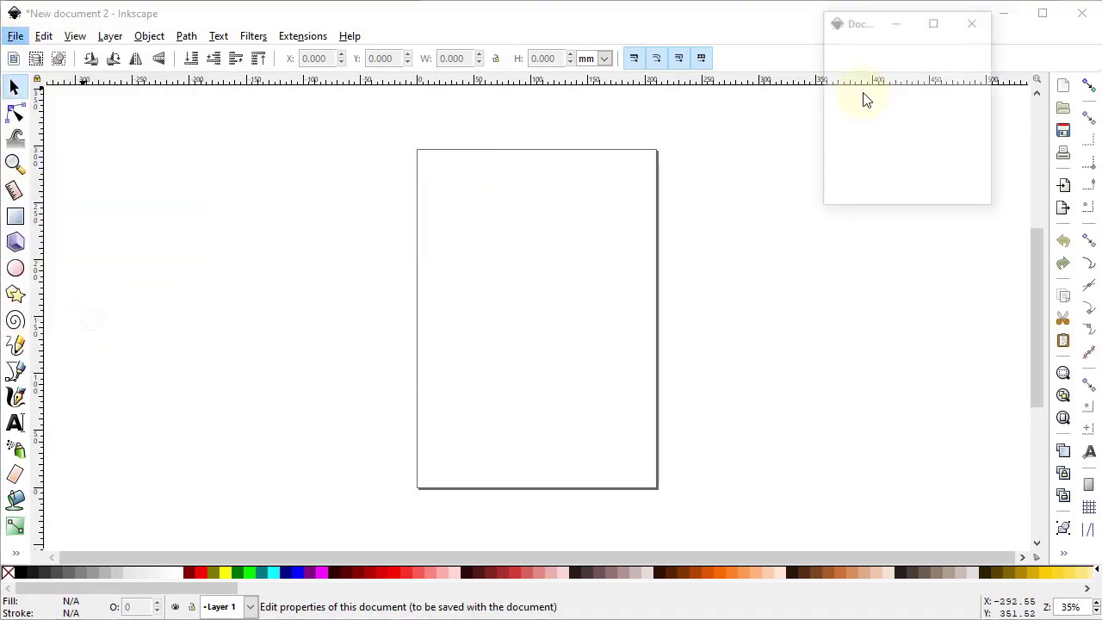
{"action": "left_click_drag", "start_coordinate": [994, 23], "coordinate": [635, 38]}
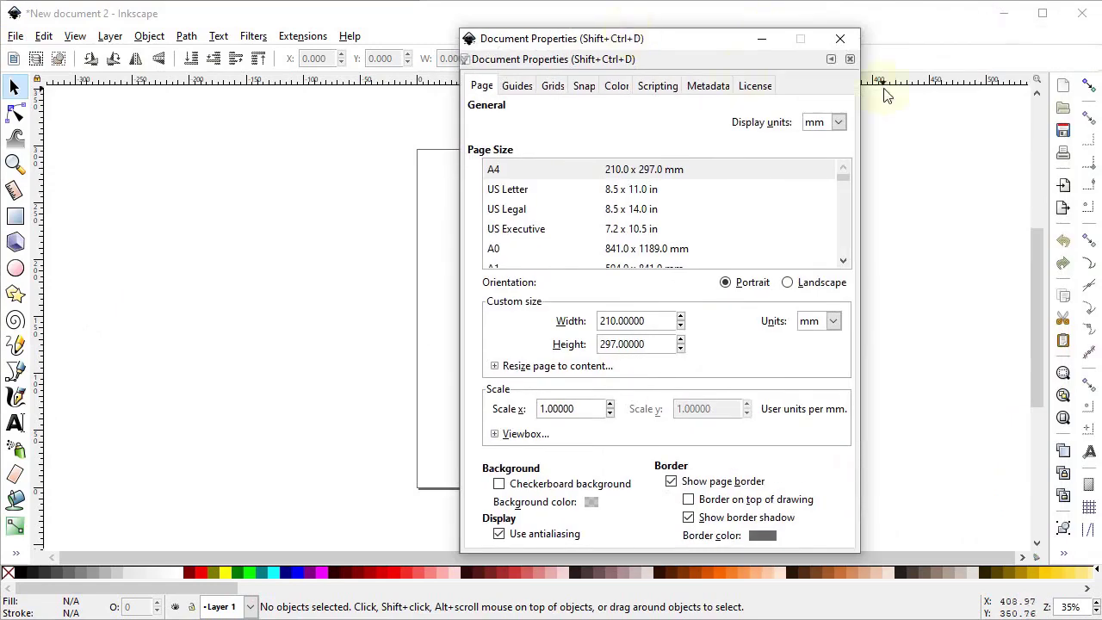
{"action": "left_click", "coordinate": [837, 122]}
{"action": "left_click", "coordinate": [826, 243]}
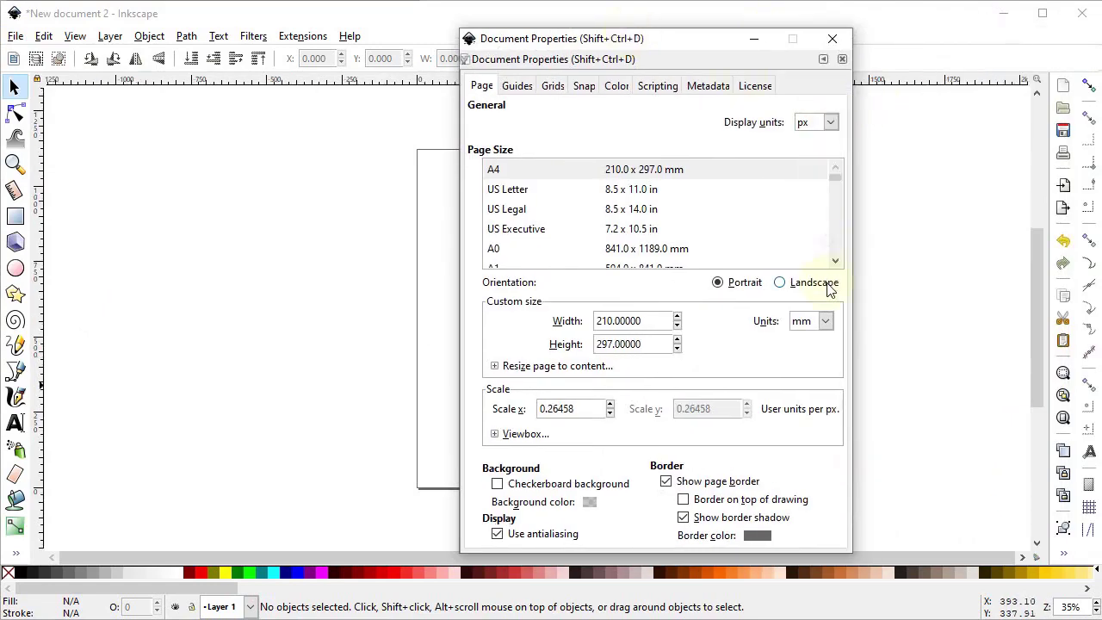
{"action": "left_click", "coordinate": [825, 321]}
{"action": "left_click", "coordinate": [816, 442]}
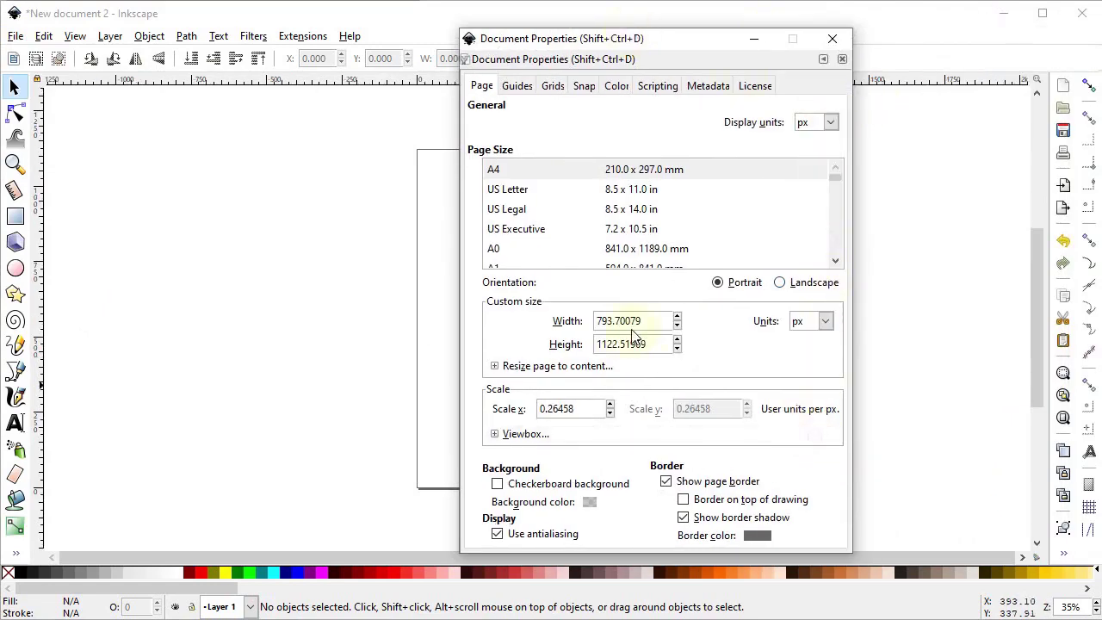
Step: Set the page width to 1280 px and height to 720 px
{"action": "left_click_drag", "start_coordinate": [638, 320], "coordinate": [598, 321]}
{"action": "type", "text": "1280"}
{"action": "key", "text": "Tab"}
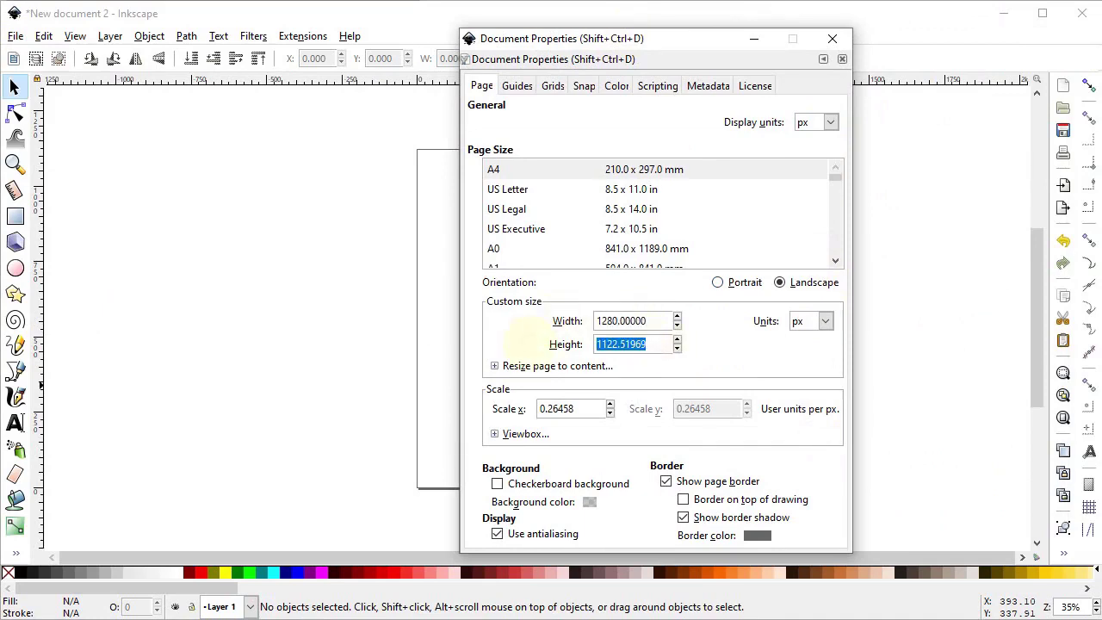
{"action": "type", "text": "720"}
{"action": "key", "text": "Return"}
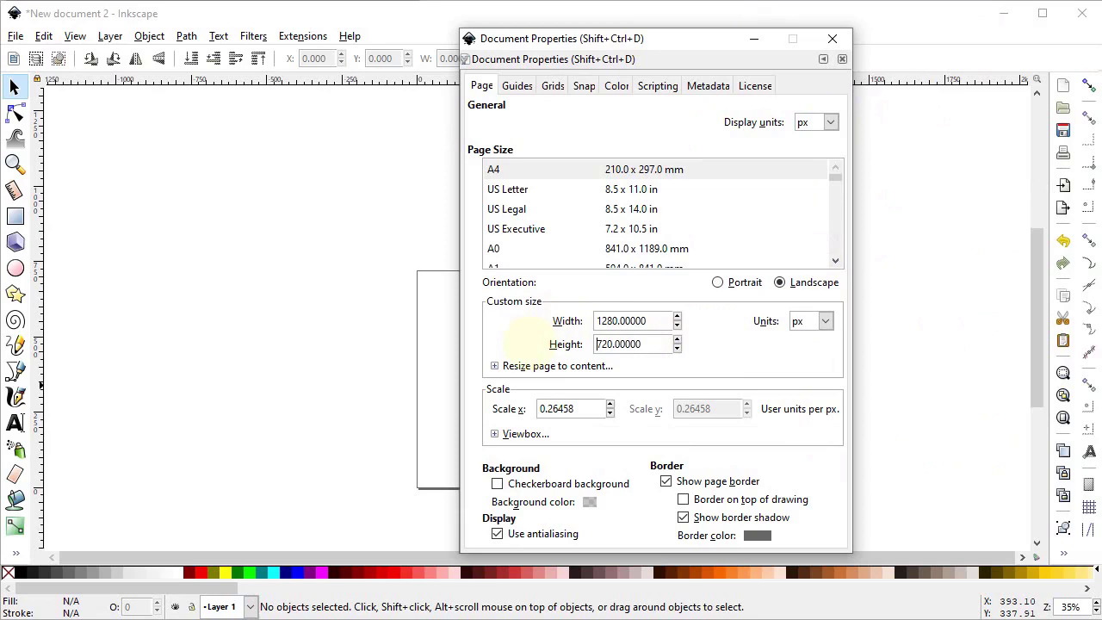
{"action": "left_click", "coordinate": [832, 38]}
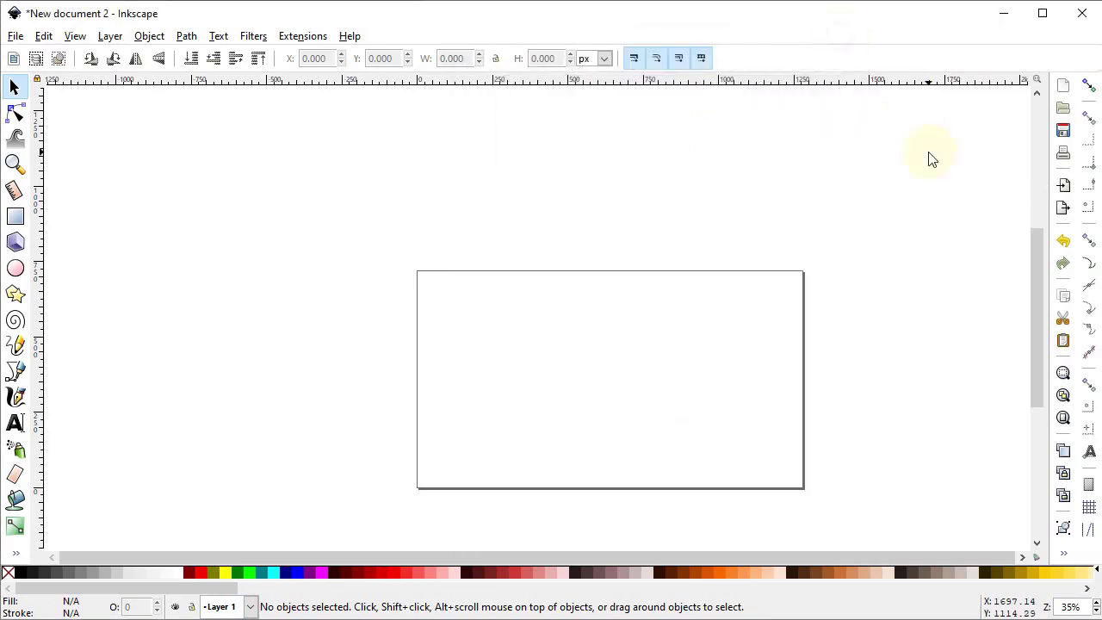
Step: Dock the Align and Distribute and Fill and Stroke panels, then zoom to fit the page
{"action": "left_click", "coordinate": [1065, 556]}
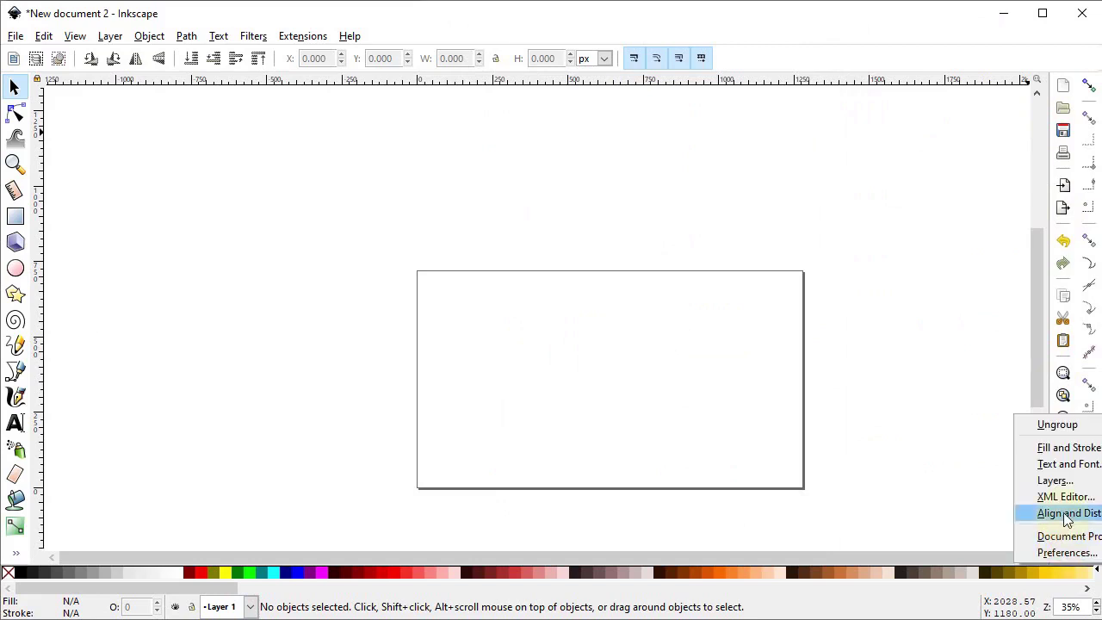
{"action": "left_click", "coordinate": [1067, 515]}
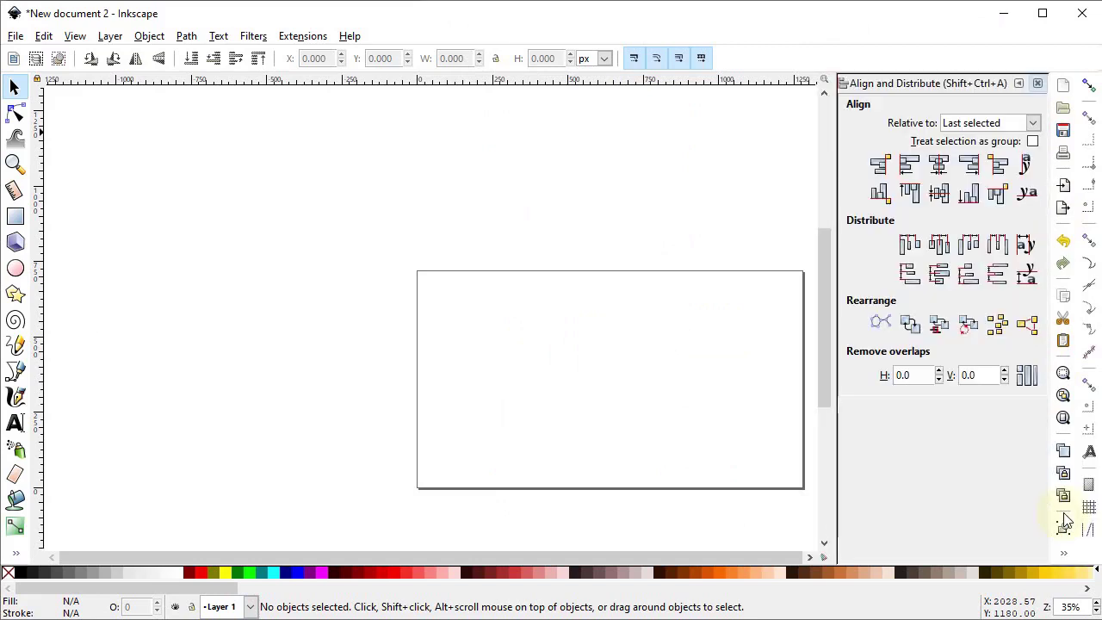
{"action": "left_click", "coordinate": [1066, 558]}
{"action": "left_click", "coordinate": [1067, 447]}
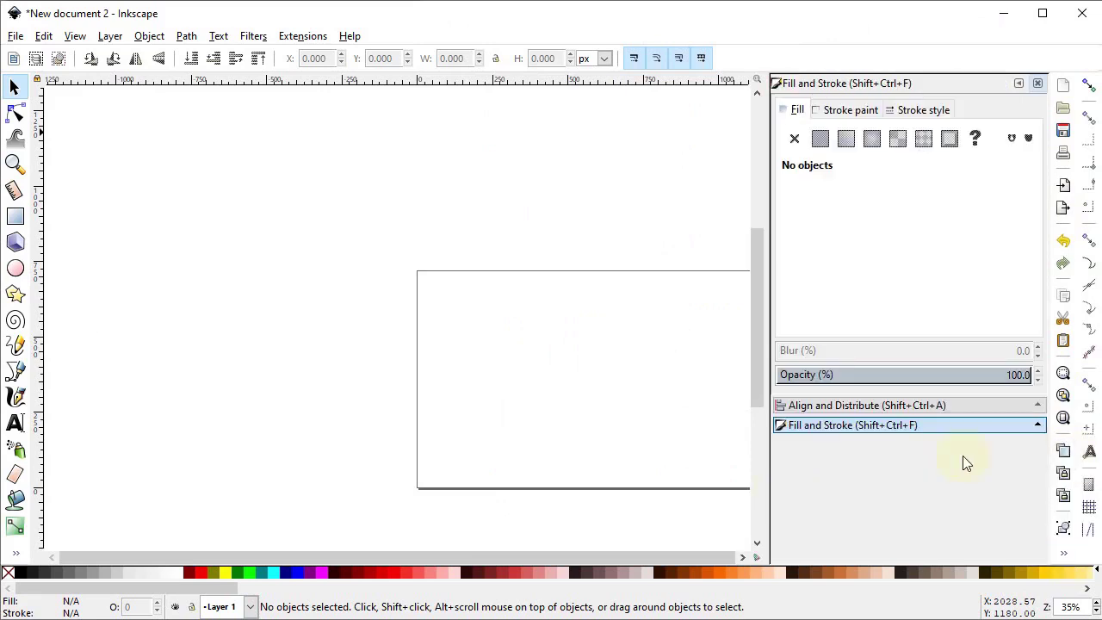
{"action": "left_click", "coordinate": [1064, 419]}
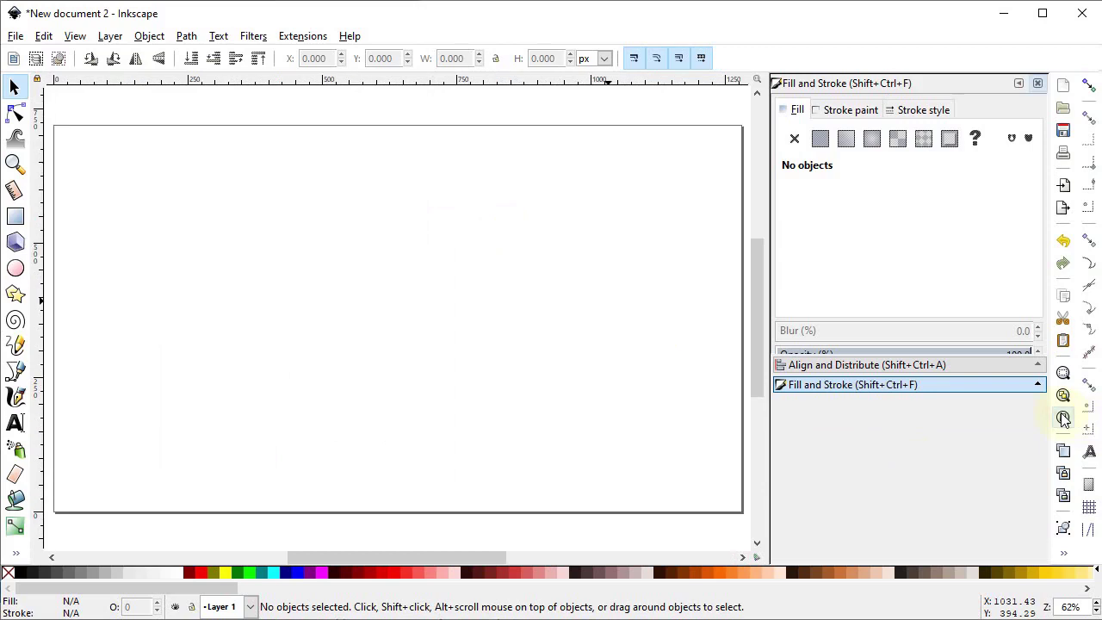
Step: Draw a circle on the left of the page and remove its fill
{"action": "left_click", "coordinate": [16, 270]}
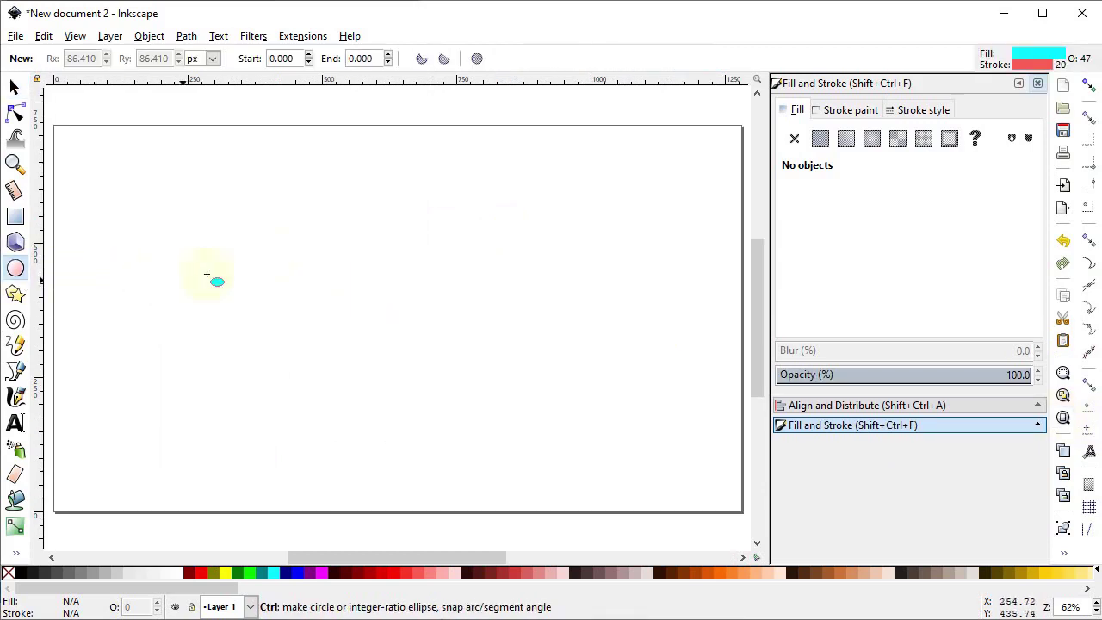
{"action": "left_click_drag", "start_coordinate": [291, 242], "coordinate": [436, 385]}
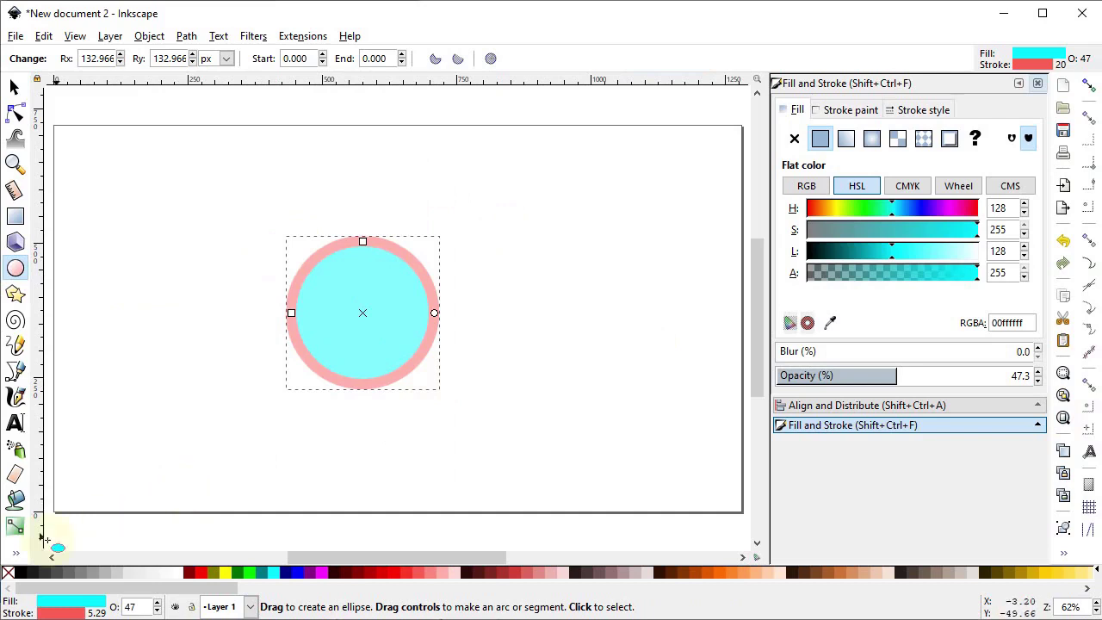
{"action": "left_click", "coordinate": [8, 573]}
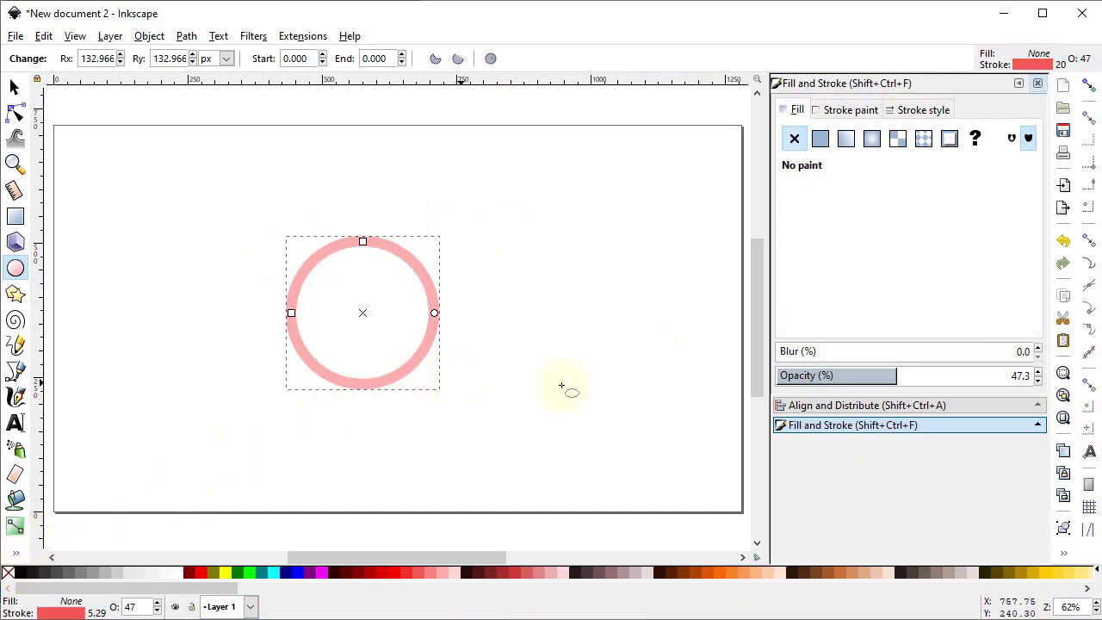
Step: Give the circle a 4 px outline width and 100% opacity
{"action": "left_click", "coordinate": [922, 110]}
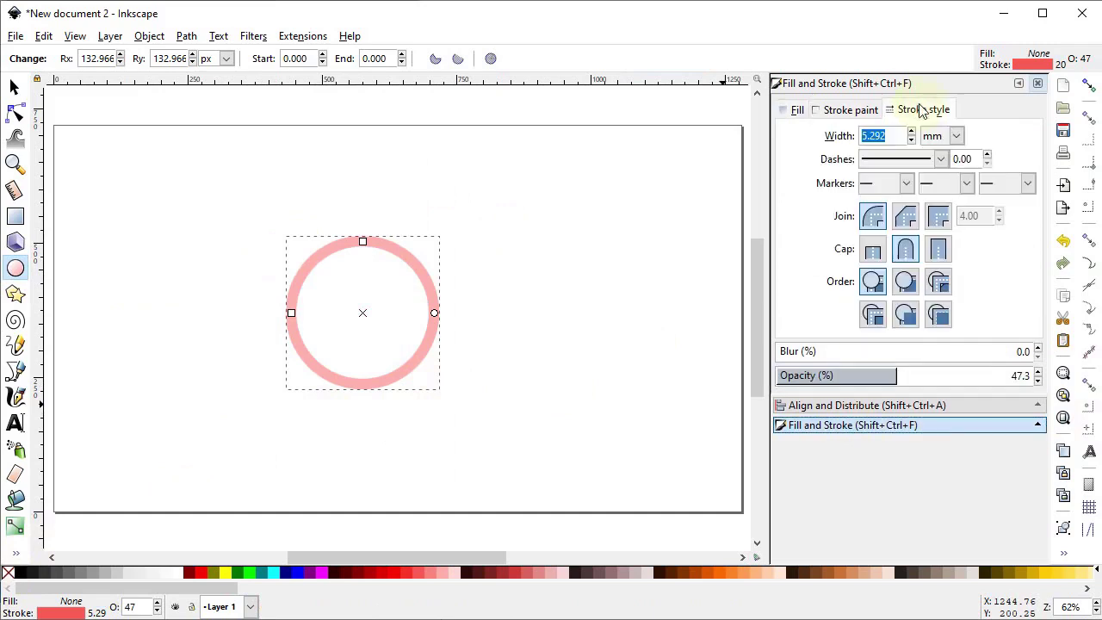
{"action": "left_click", "coordinate": [957, 137]}
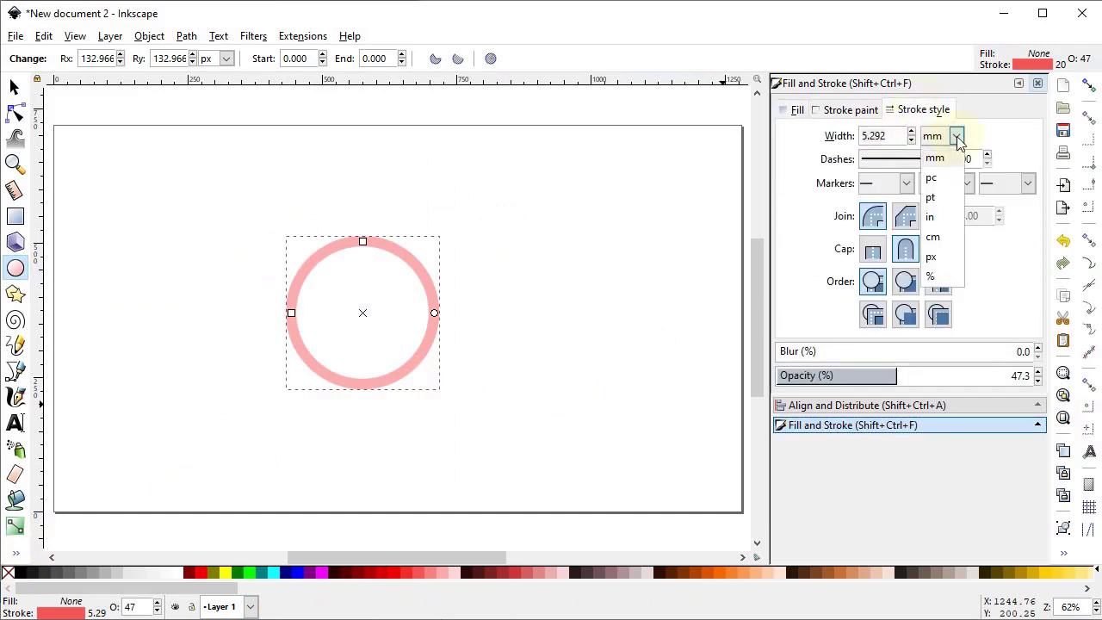
{"action": "left_click", "coordinate": [943, 249]}
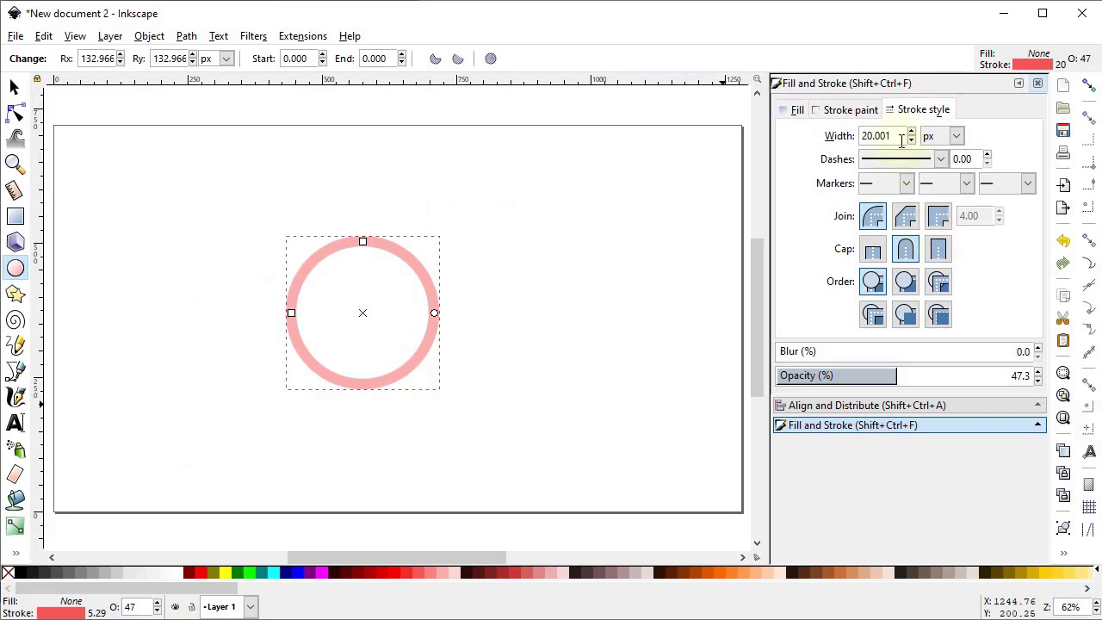
{"action": "left_click_drag", "start_coordinate": [897, 136], "coordinate": [847, 136]}
{"action": "type", "text": "4"}
{"action": "key", "text": "Return"}
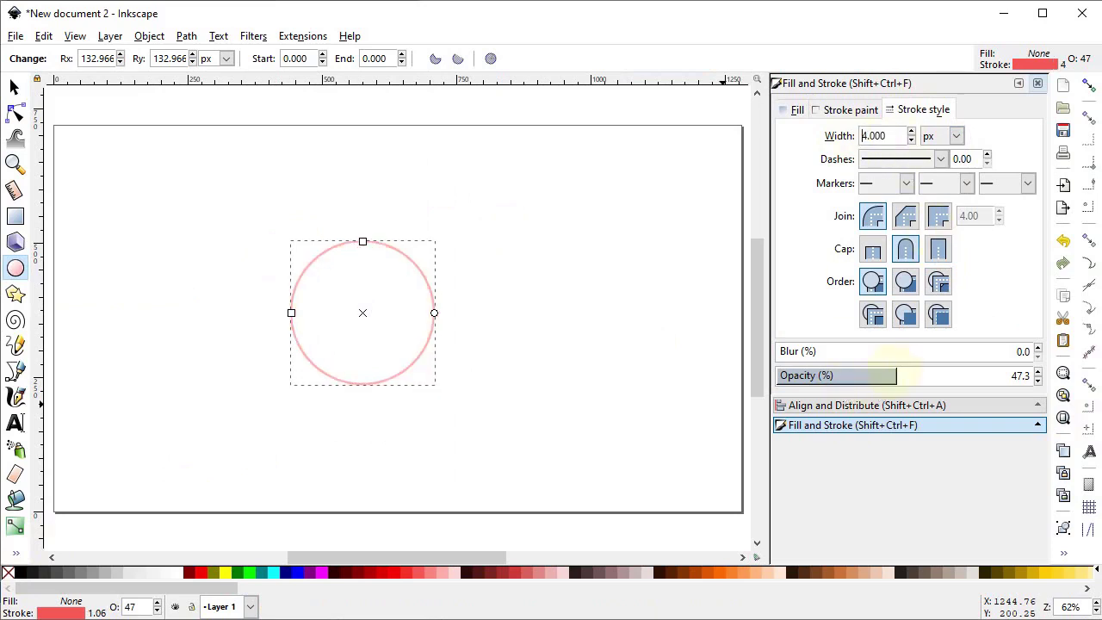
{"action": "left_click_drag", "start_coordinate": [921, 376], "coordinate": [1053, 370]}
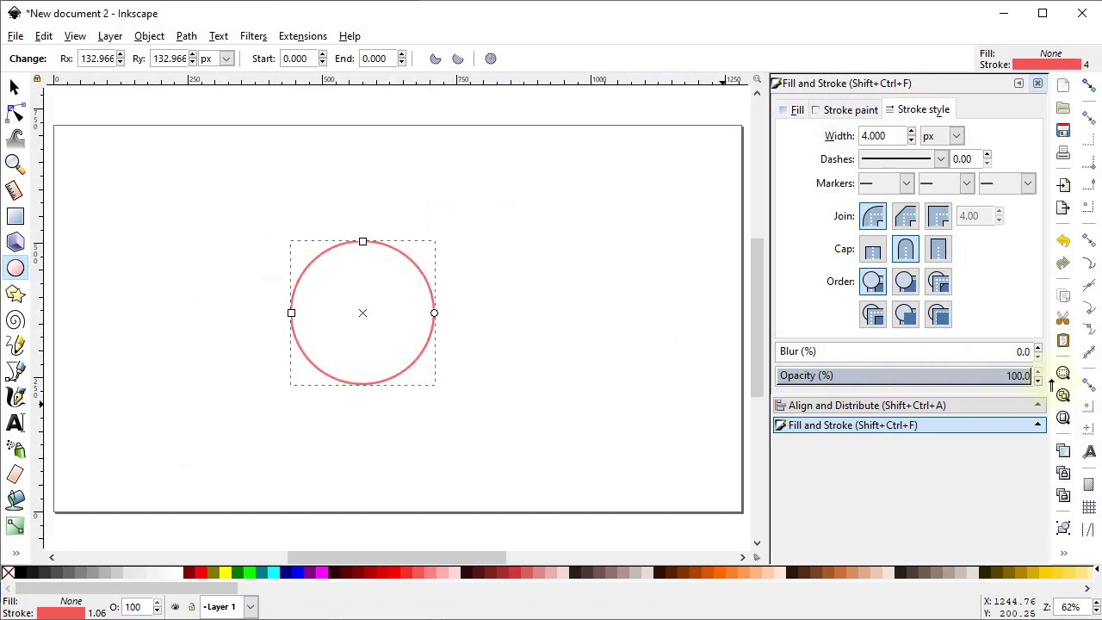
Step: Lock width and height proportions and resize the circle to 250 px wide
{"action": "left_click", "coordinate": [15, 86]}
{"action": "left_click", "coordinate": [495, 60]}
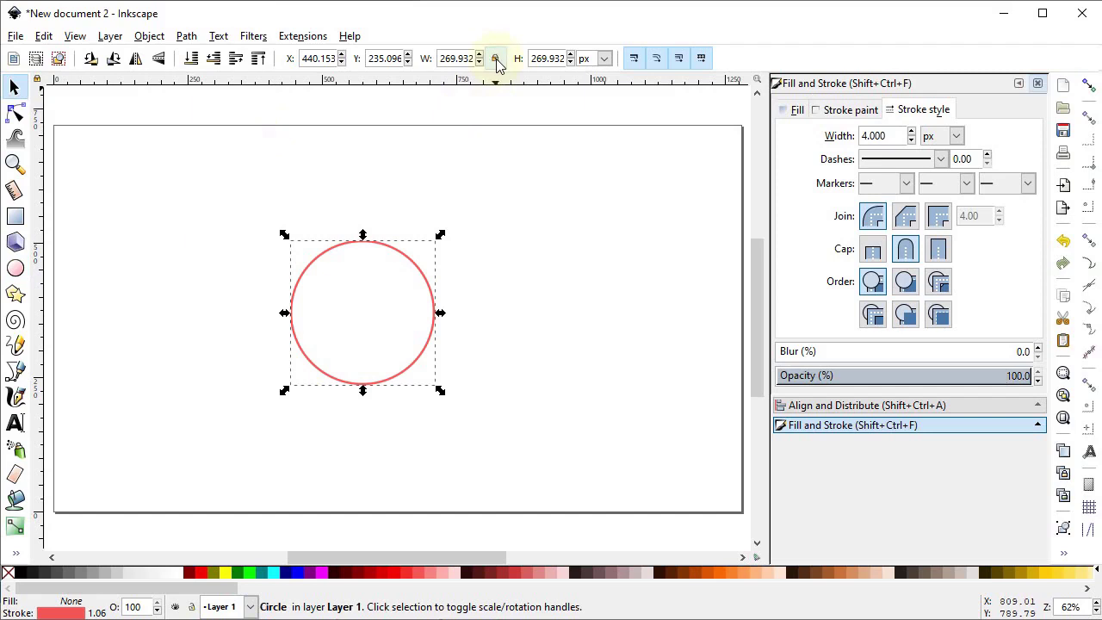
{"action": "type", "text": "250"}
{"action": "key", "text": "Return"}
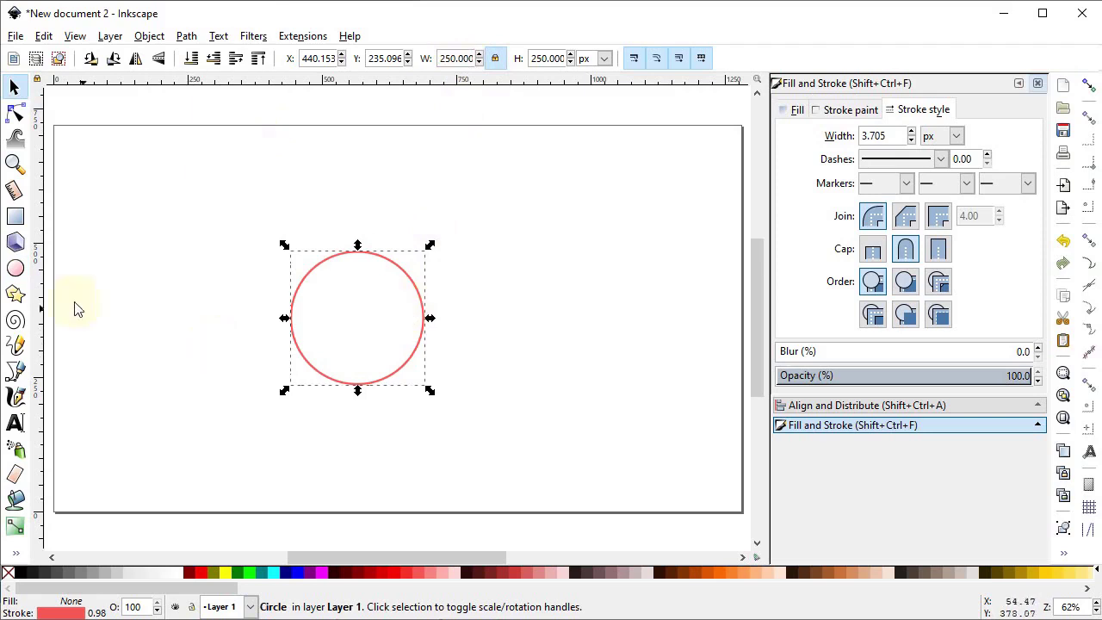
Step: Draw a second, larger circle on the right, resize it to 380 px and shift it up-left
{"action": "left_click", "coordinate": [16, 268]}
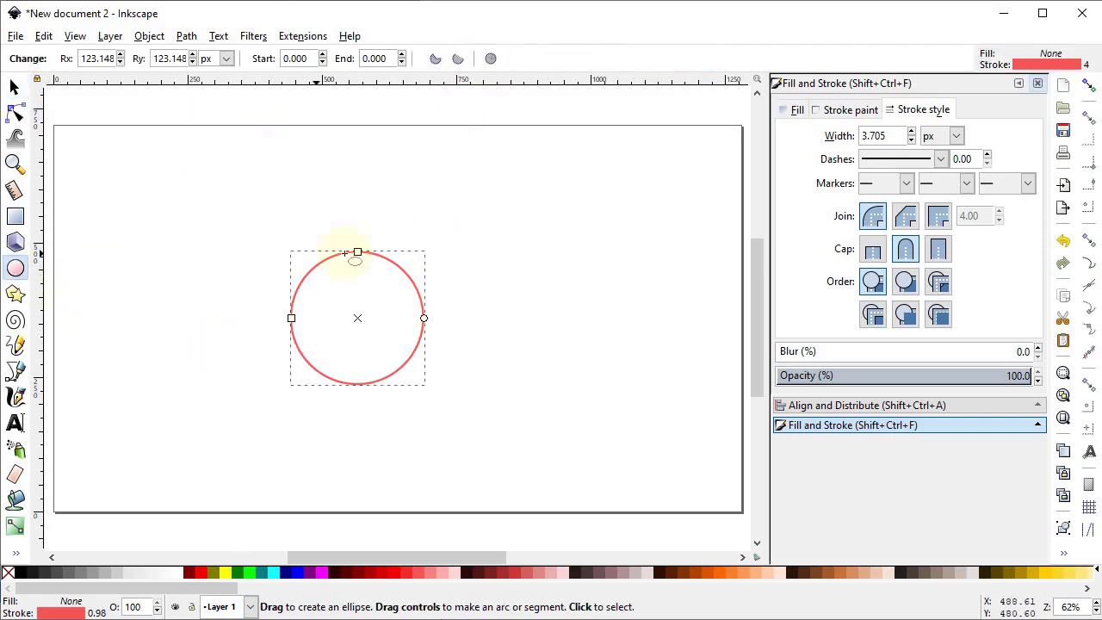
{"action": "left_click_drag", "start_coordinate": [508, 245], "coordinate": [699, 470]}
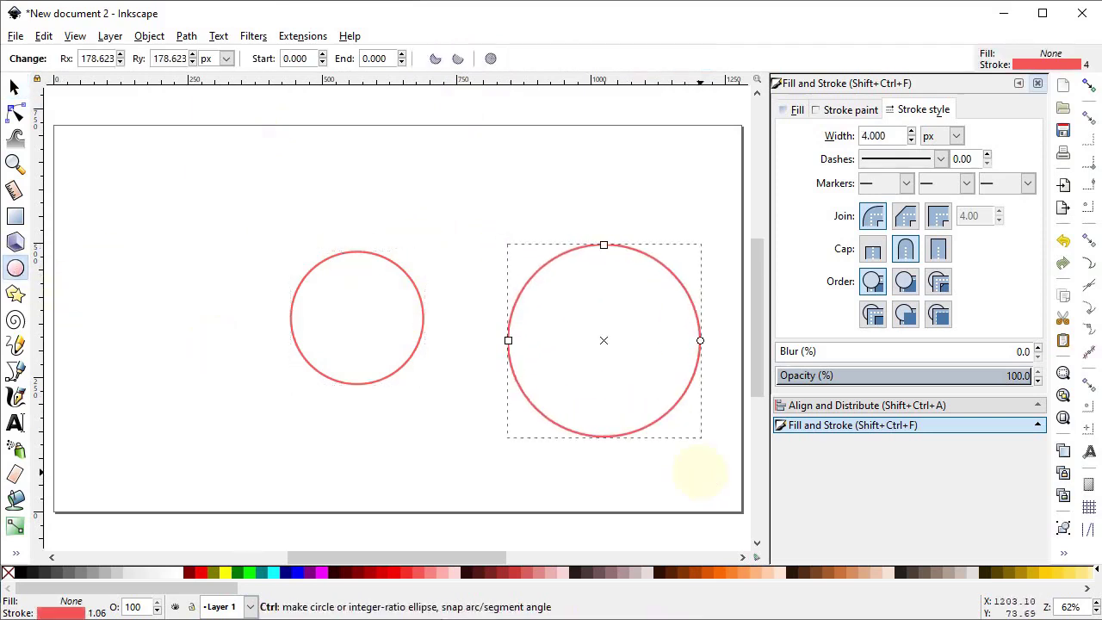
{"action": "left_click", "coordinate": [14, 87]}
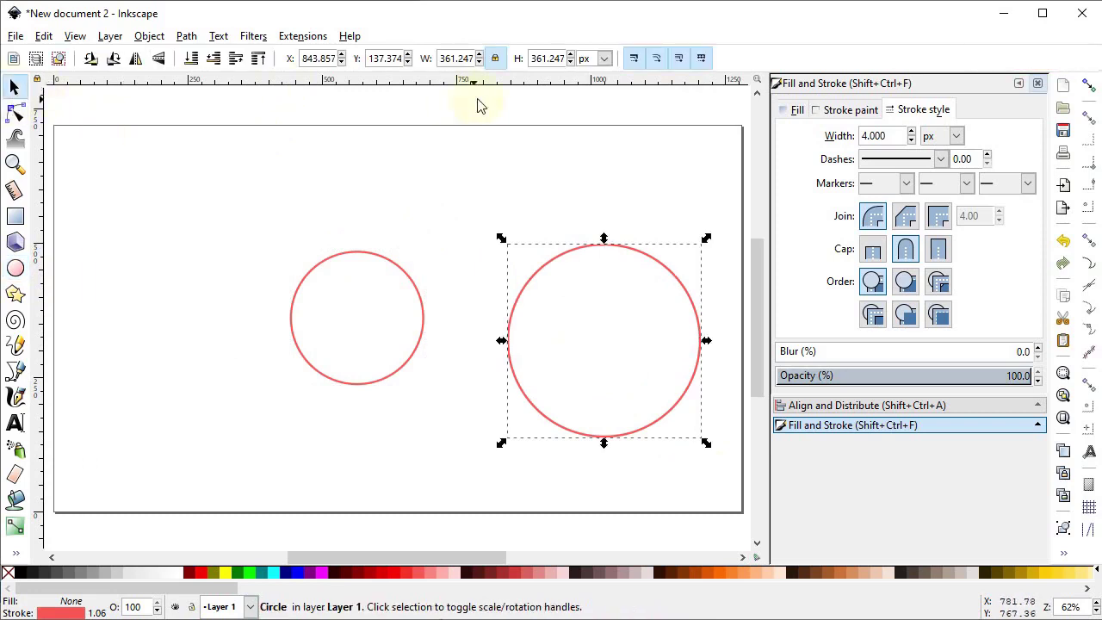
{"action": "type", "text": "380"}
{"action": "key", "text": "Return"}
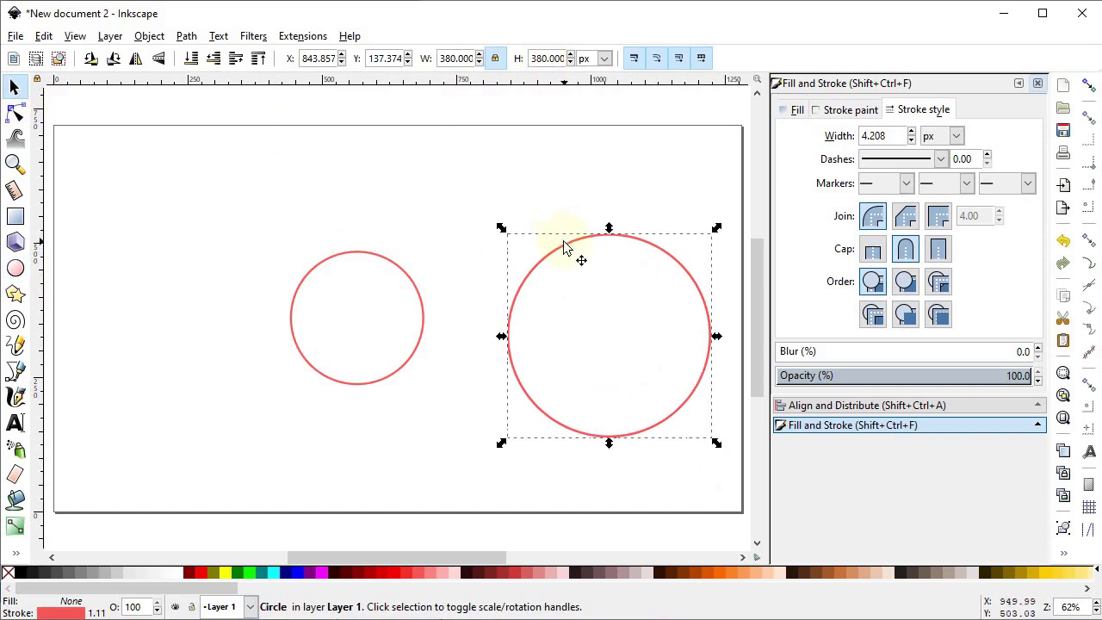
{"action": "left_click_drag", "start_coordinate": [564, 251], "coordinate": [516, 200]}
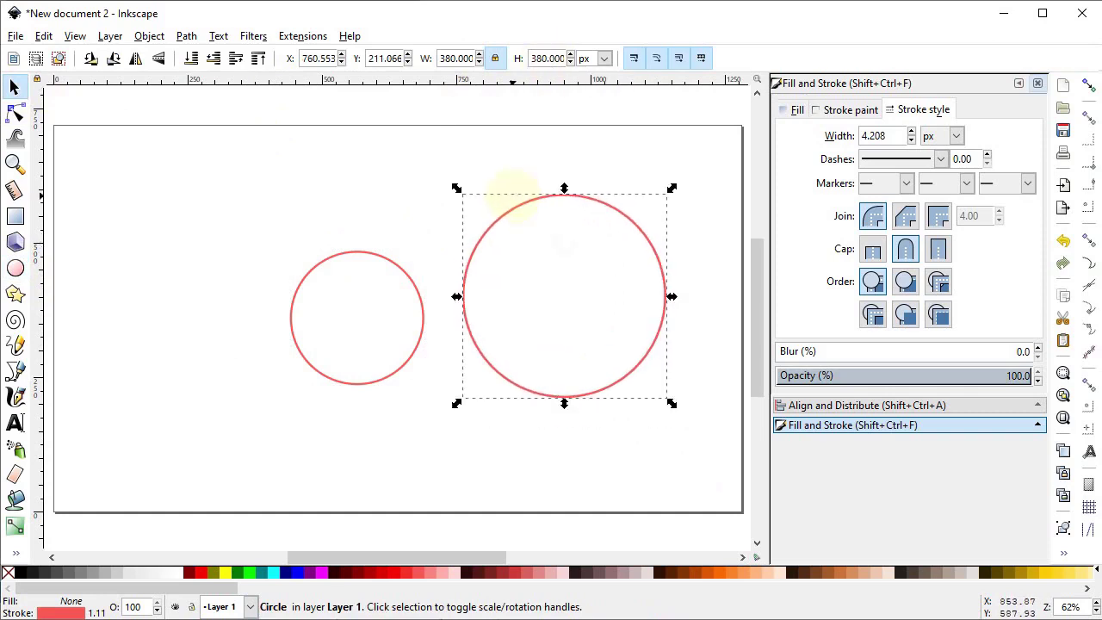
Step: Enable snapping, including nodes/paths and smooth nodes with quadrant points
{"action": "left_click", "coordinate": [1089, 87]}
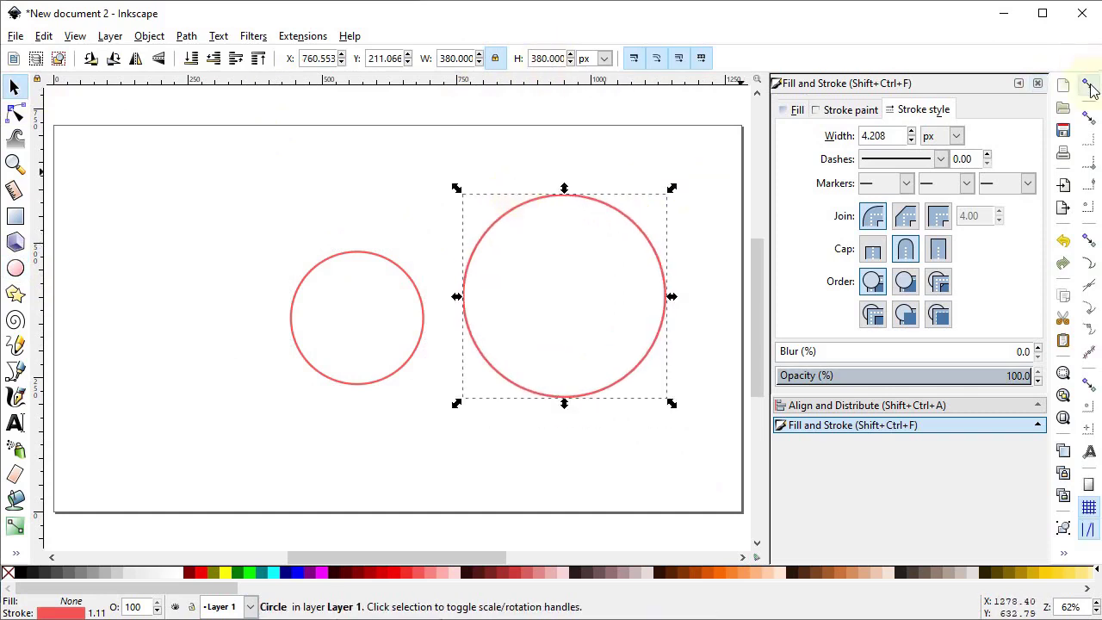
{"action": "left_click", "coordinate": [1090, 243]}
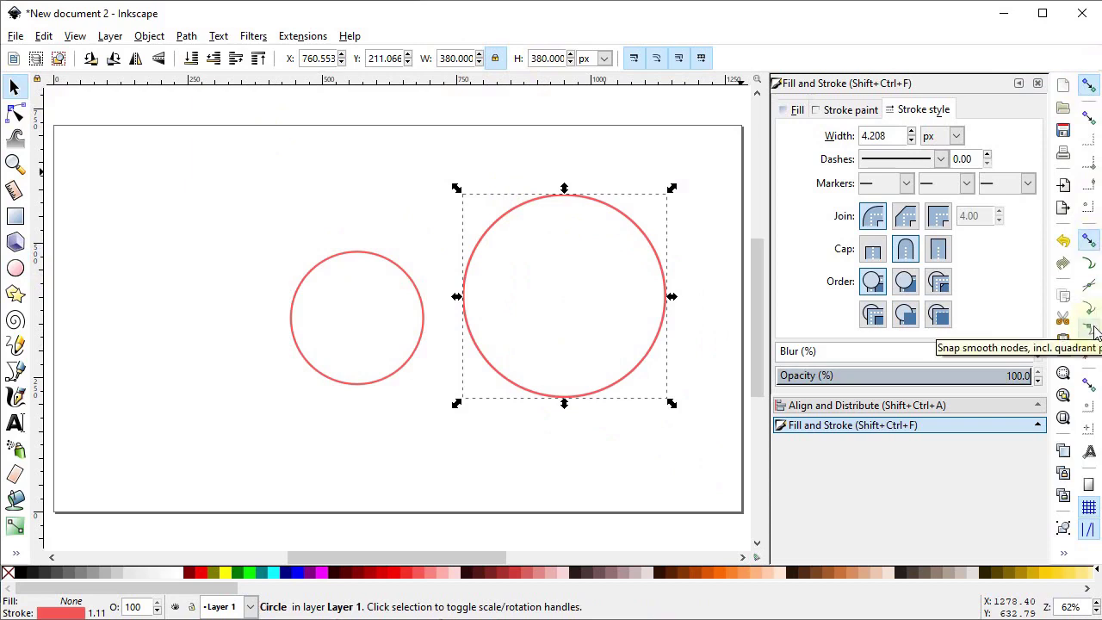
{"action": "left_click", "coordinate": [1089, 329]}
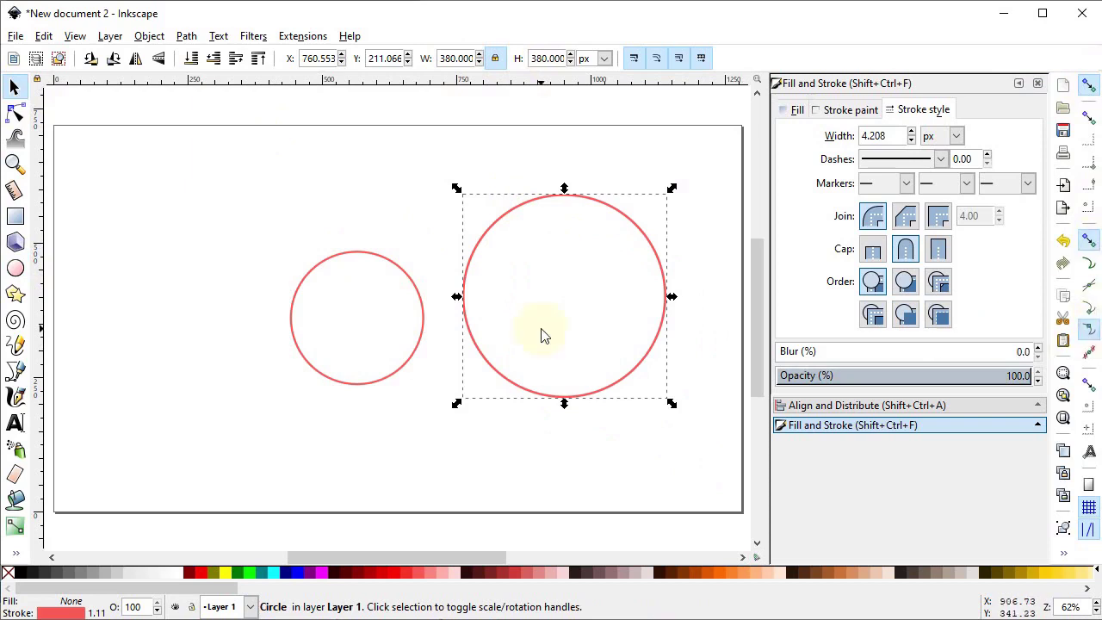
Step: Snap the 380 px circle onto one side of the small circle and a duplicate onto the other
{"action": "left_click_drag", "start_coordinate": [464, 301], "coordinate": [291, 321]}
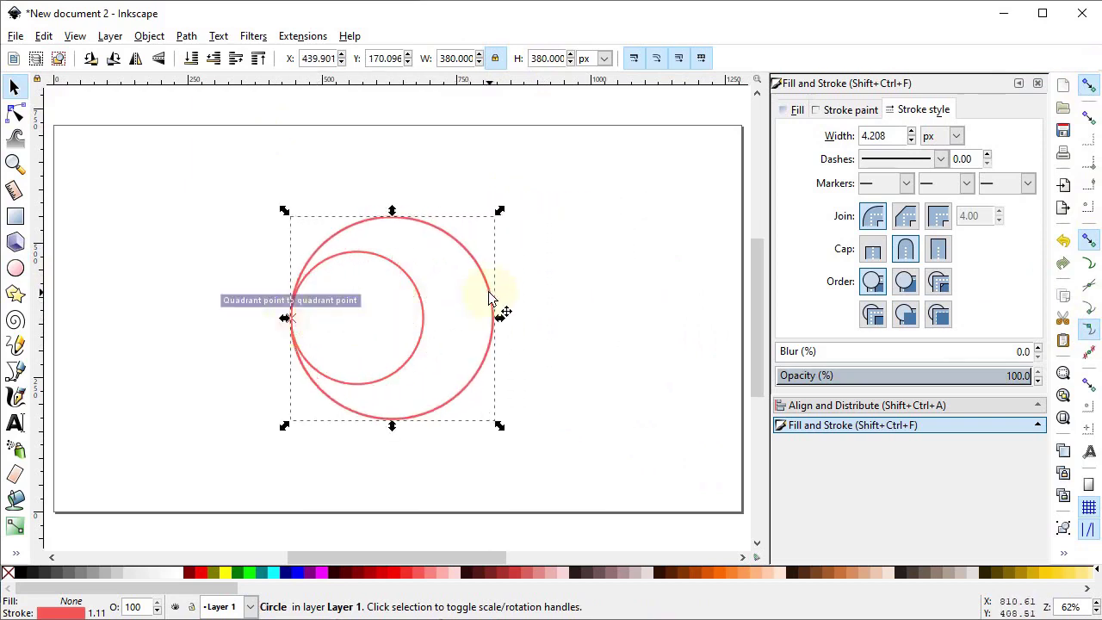
{"action": "left_click", "coordinate": [490, 295]}
{"action": "left_click", "coordinate": [490, 295]}
{"action": "right_click", "coordinate": [490, 295]}
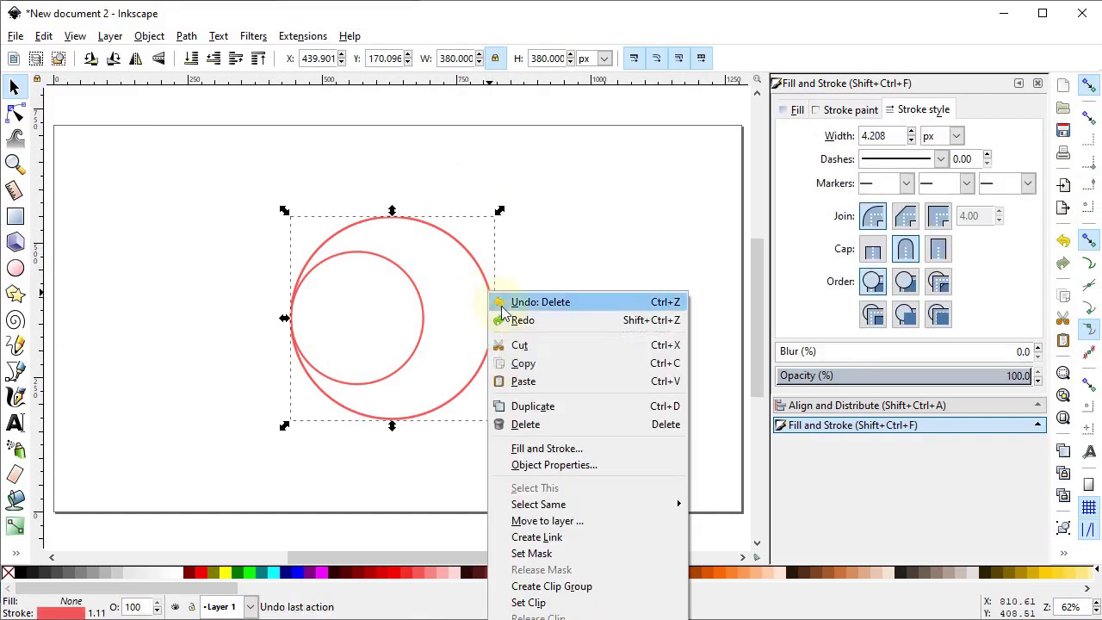
{"action": "left_click", "coordinate": [540, 406]}
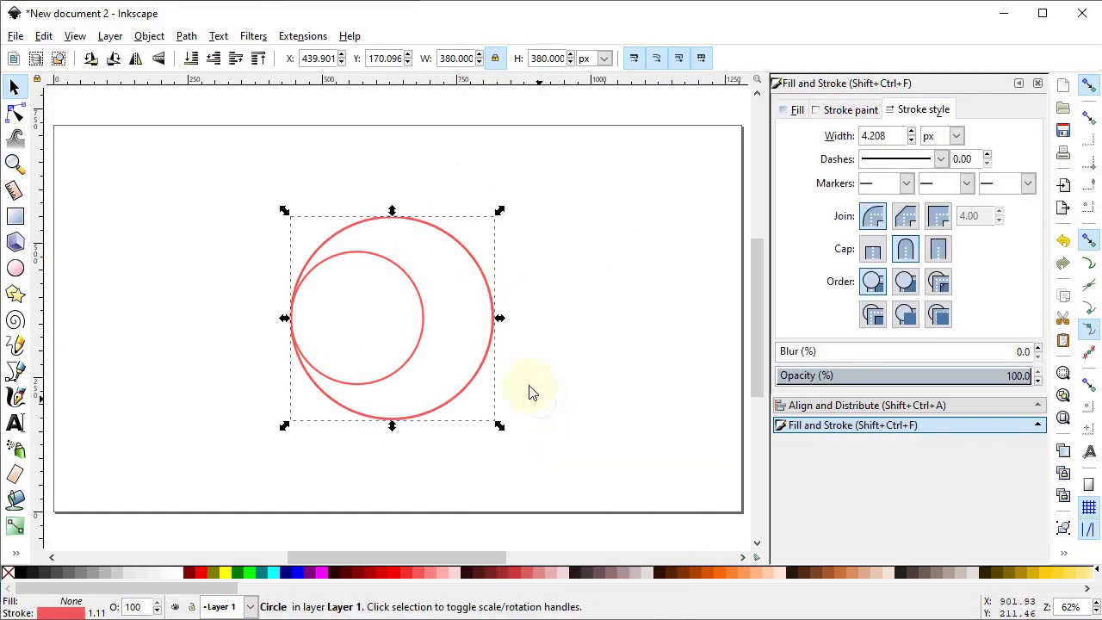
{"action": "left_click_drag", "start_coordinate": [497, 340], "coordinate": [424, 319]}
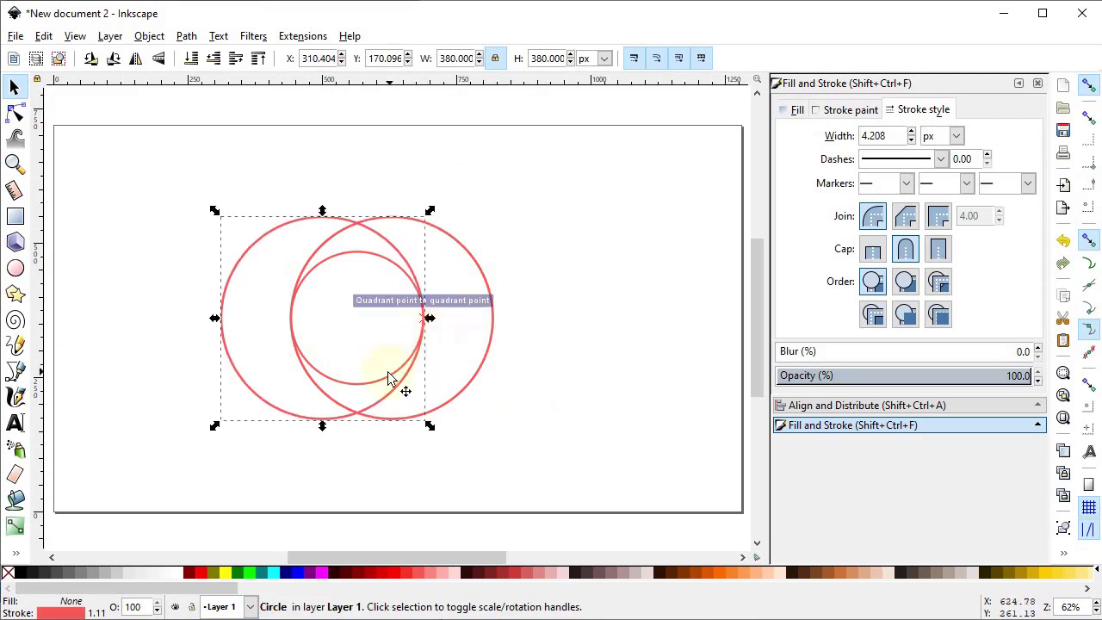
Step: Duplicate the circle again and move the copy up above the small circle
{"action": "right_click", "coordinate": [268, 239]}
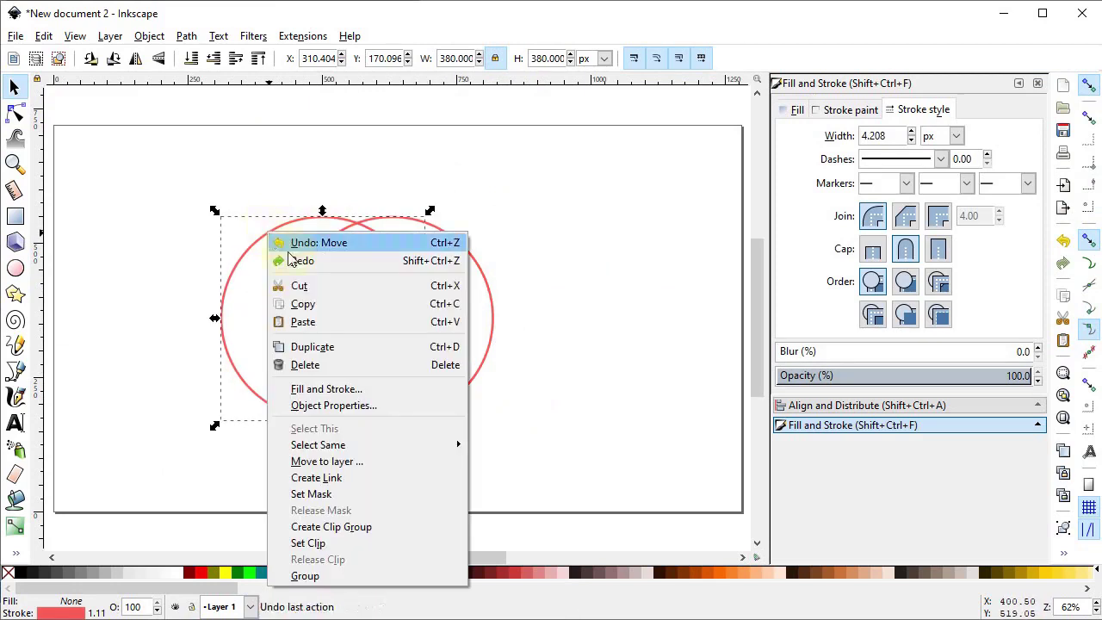
{"action": "left_click", "coordinate": [332, 346]}
{"action": "left_click_drag", "start_coordinate": [323, 418], "coordinate": [358, 384]}
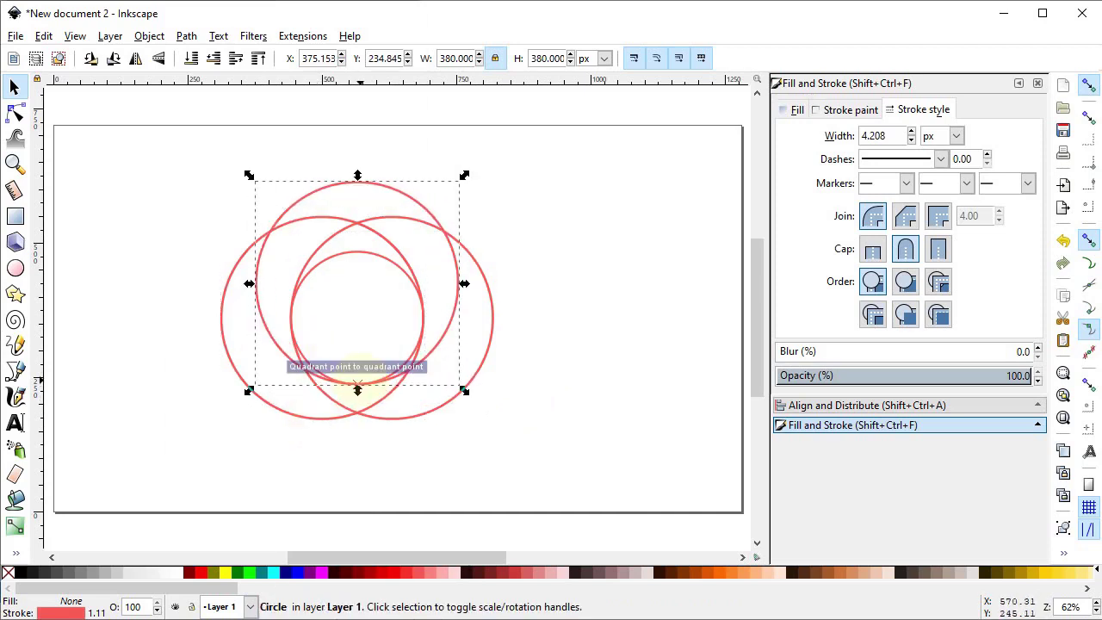
Step: Duplicate the top circle, resize the copy to 640 px wide, and move it over the page's right side
{"action": "right_click", "coordinate": [388, 193]}
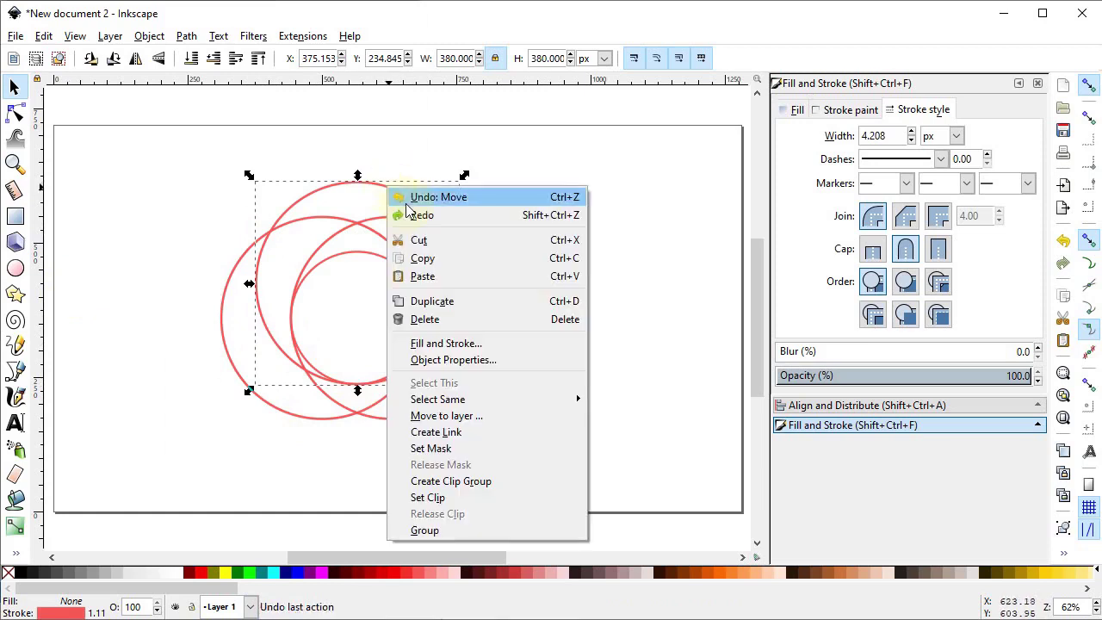
{"action": "left_click", "coordinate": [450, 300]}
{"action": "left_click_drag", "start_coordinate": [406, 201], "coordinate": [668, 233]}
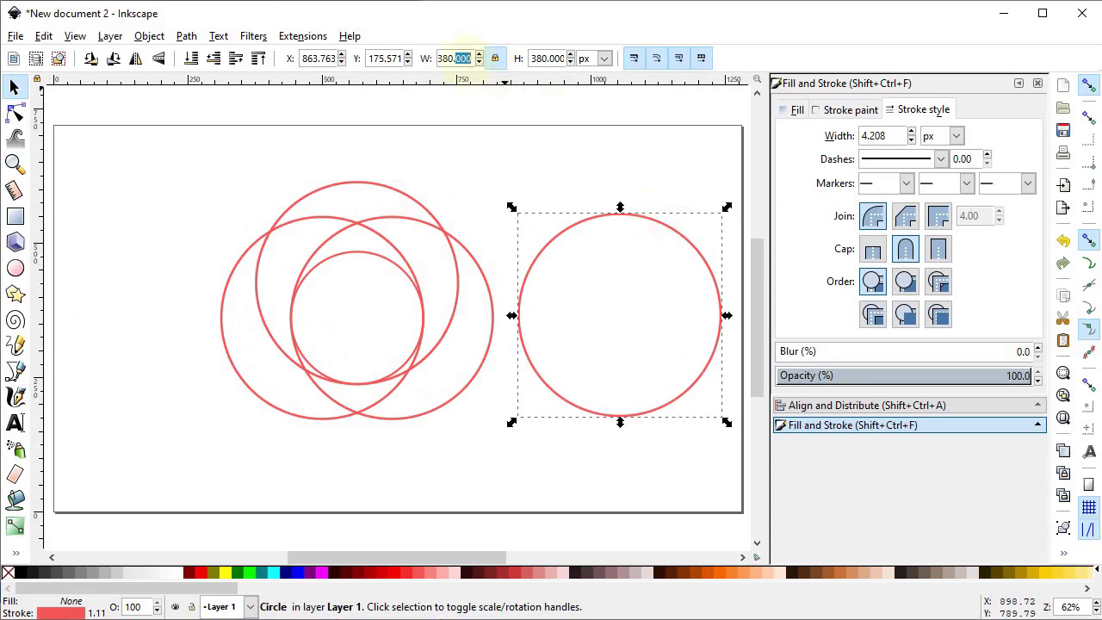
{"action": "type", "text": "640"}
{"action": "key", "text": "Return"}
{"action": "mouse_move", "coordinate": [527, 156]}
{"action": "left_mouse_down"}
{"action": "mouse_move", "coordinate": [411, 203]}
{"action": "mouse_move", "coordinate": [379, 234]}
{"action": "left_mouse_up"}
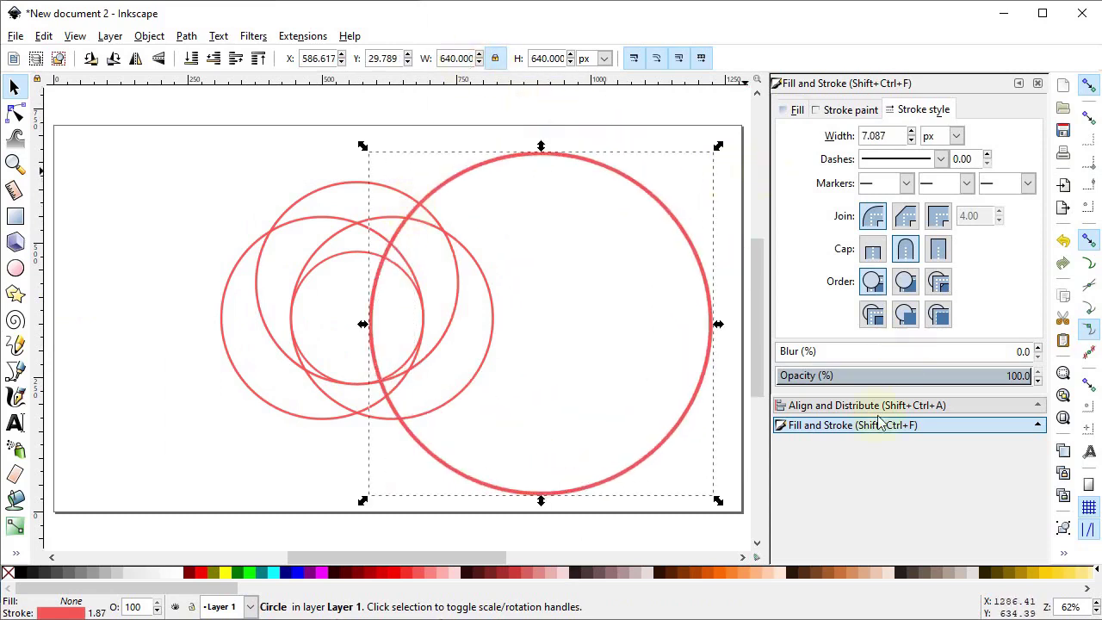
Step: Set the big circle's stroke width to 5 px
{"action": "left_click_drag", "start_coordinate": [880, 419], "coordinate": [887, 379]}
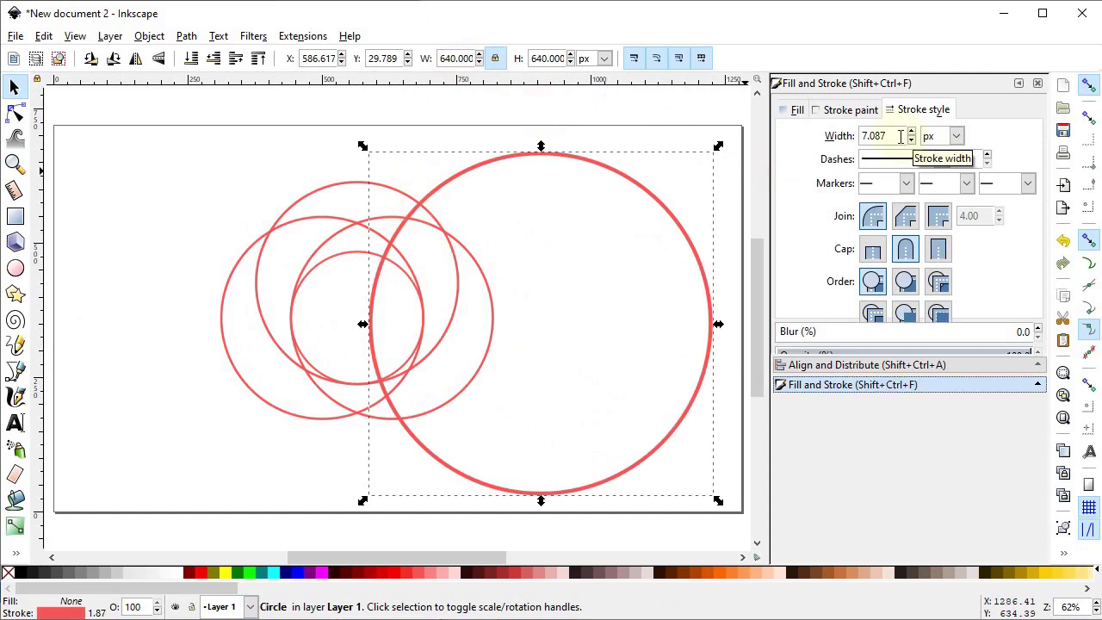
{"action": "left_click", "coordinate": [901, 137]}
{"action": "type", "text": "5"}
{"action": "key", "text": "Return"}
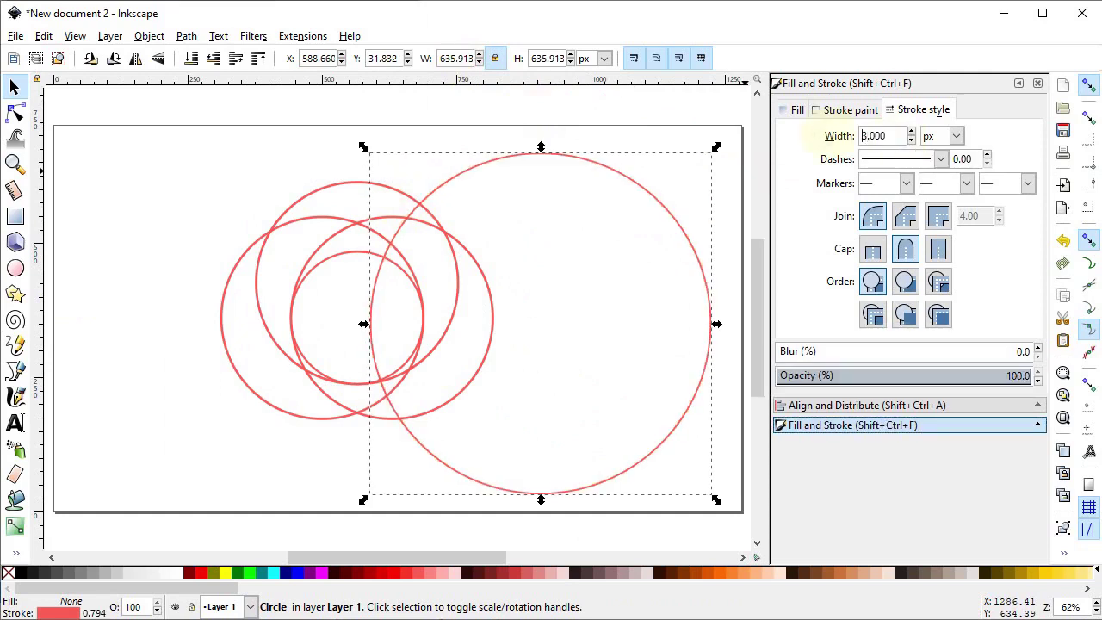
Step: Select the large circle together with the small circle for alignment
{"action": "left_click", "coordinate": [549, 489]}
{"action": "left_click", "coordinate": [549, 493]}
{"action": "left_click", "coordinate": [349, 251], "text": "shift"}
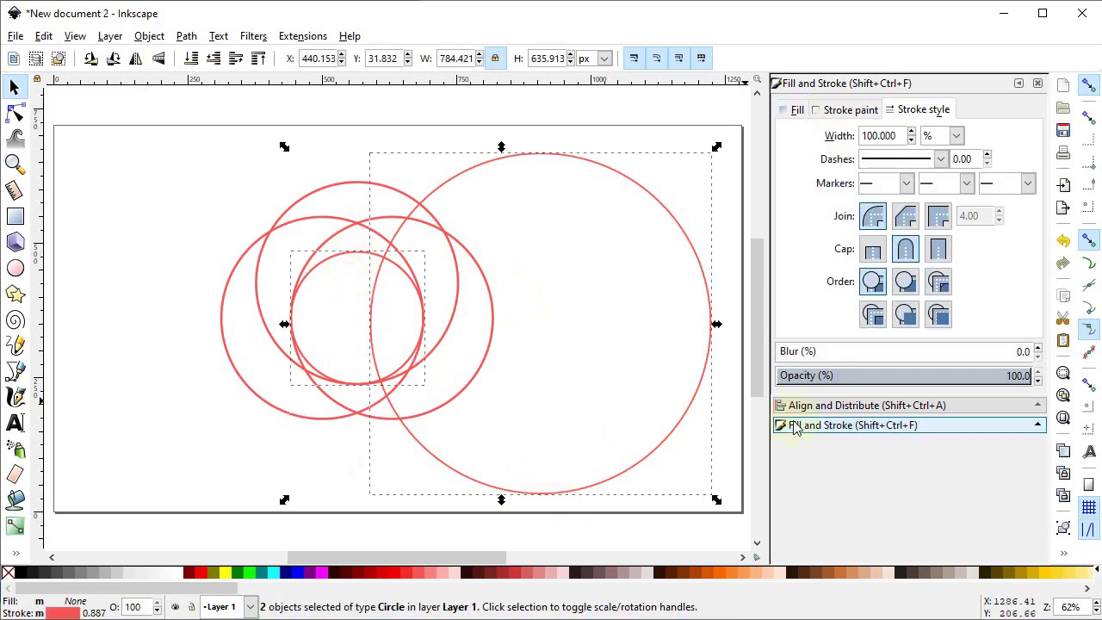
{"action": "left_click", "coordinate": [852, 407]}
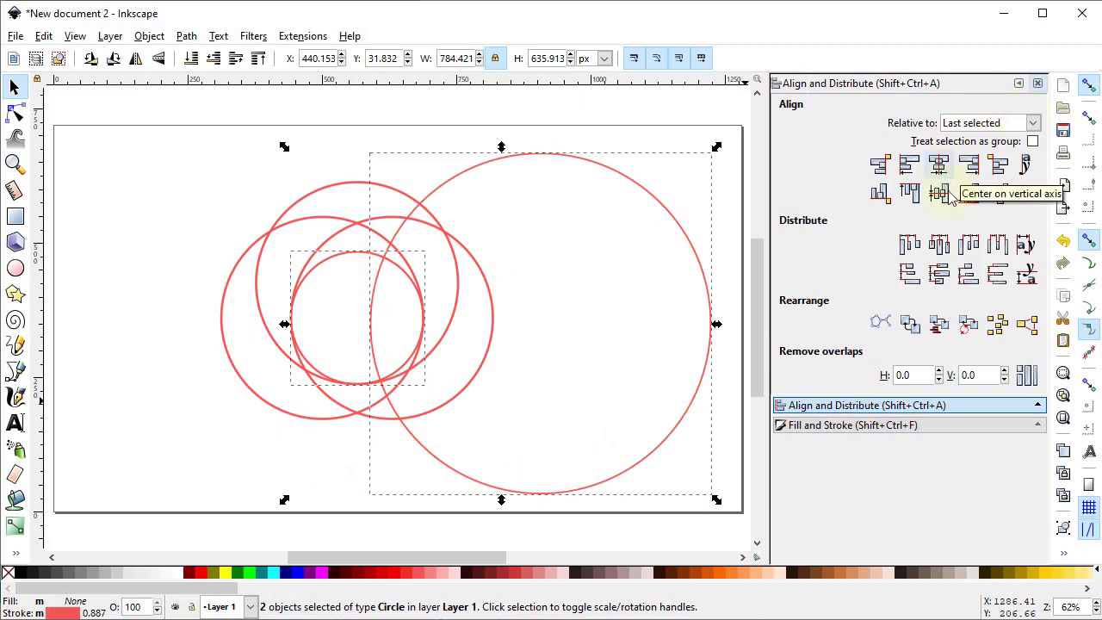
Step: Centre the large circle horizontally on the small one, move it straight up, and make its stroke black
{"action": "left_click", "coordinate": [940, 164]}
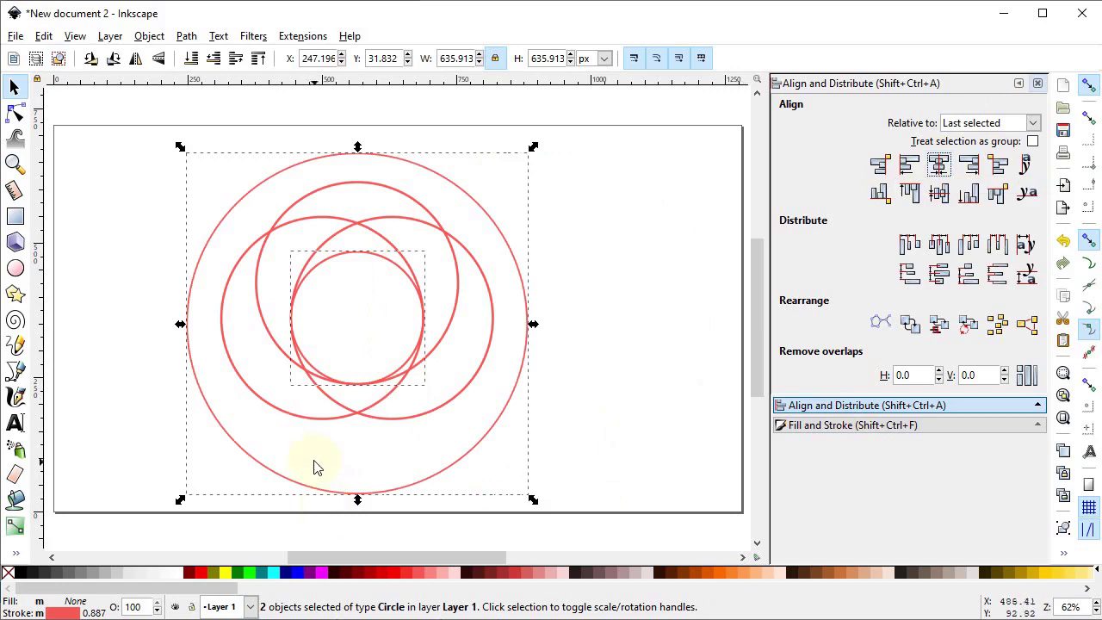
{"action": "left_click", "coordinate": [340, 482]}
{"action": "key", "text": "ctrl"}
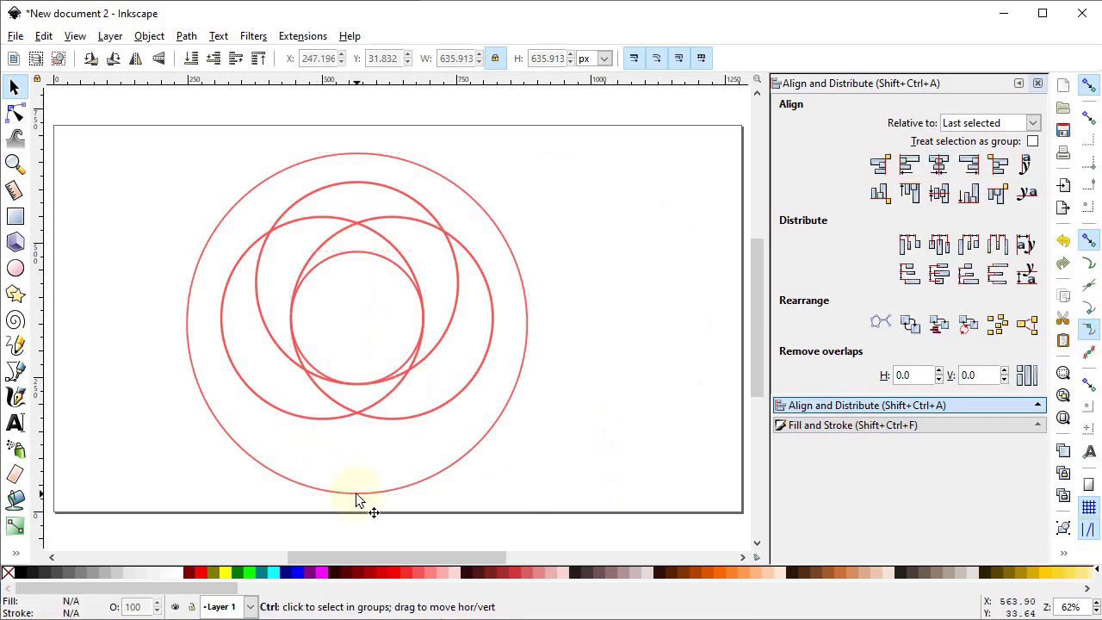
{"action": "left_click_drag", "start_coordinate": [356, 492], "coordinate": [350, 431]}
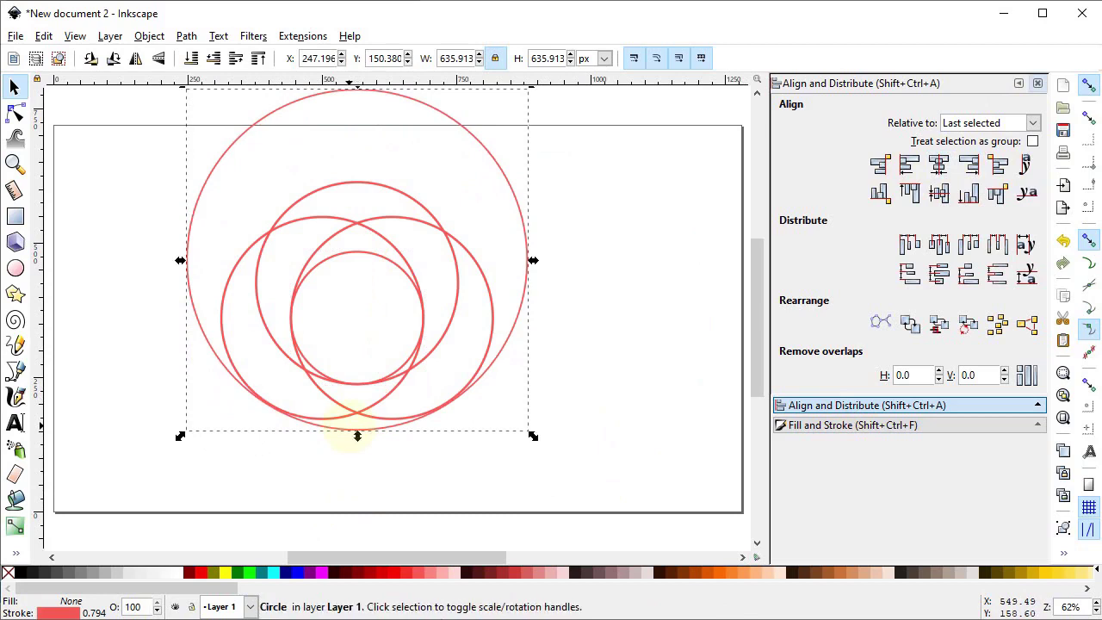
{"action": "left_click", "coordinate": [339, 486]}
{"action": "left_click", "coordinate": [355, 428]}
{"action": "left_click", "coordinate": [42, 573], "text": "shift"}
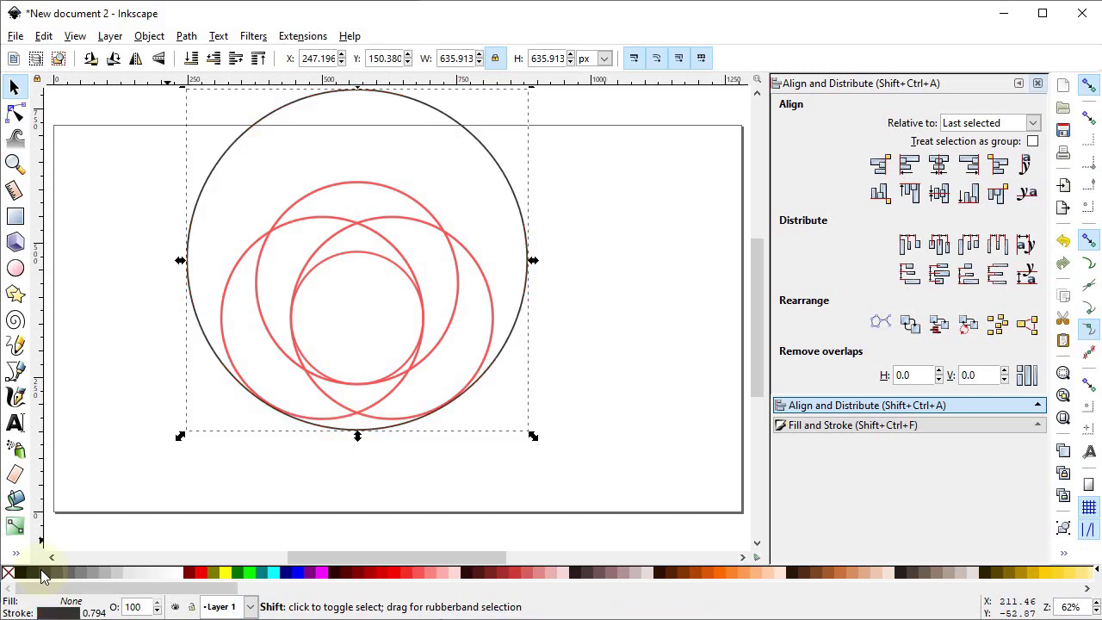
Step: Zoom in and nudge the black circle up flush with the red circles' bottom, then select all circles
{"action": "left_click", "coordinate": [314, 451]}
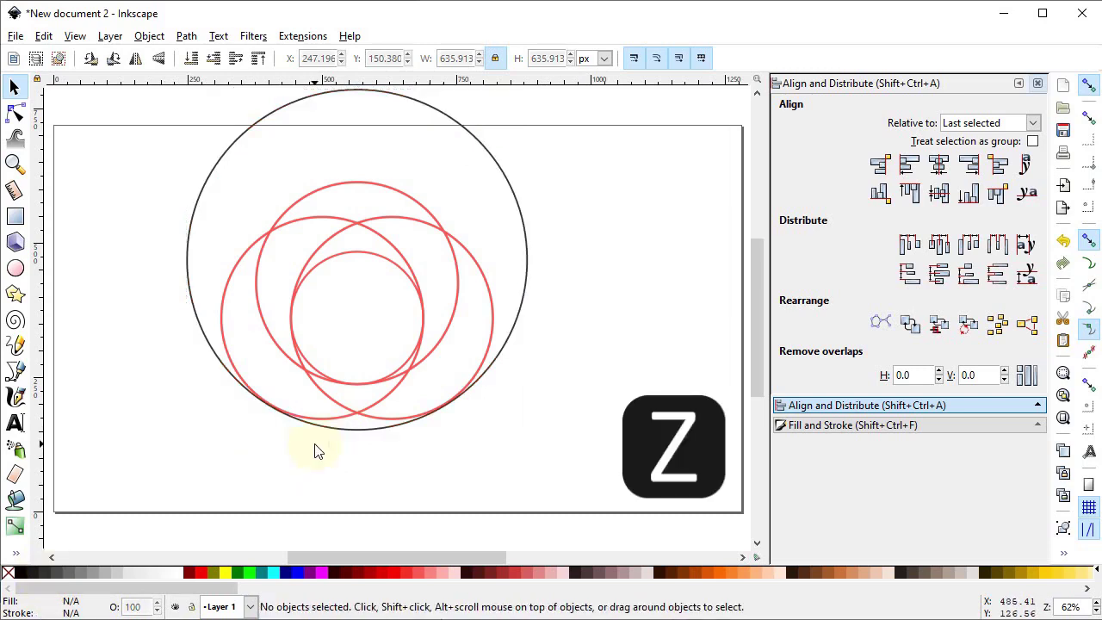
{"action": "key", "text": "z"}
{"action": "left_click_drag", "start_coordinate": [281, 391], "coordinate": [258, 433]}
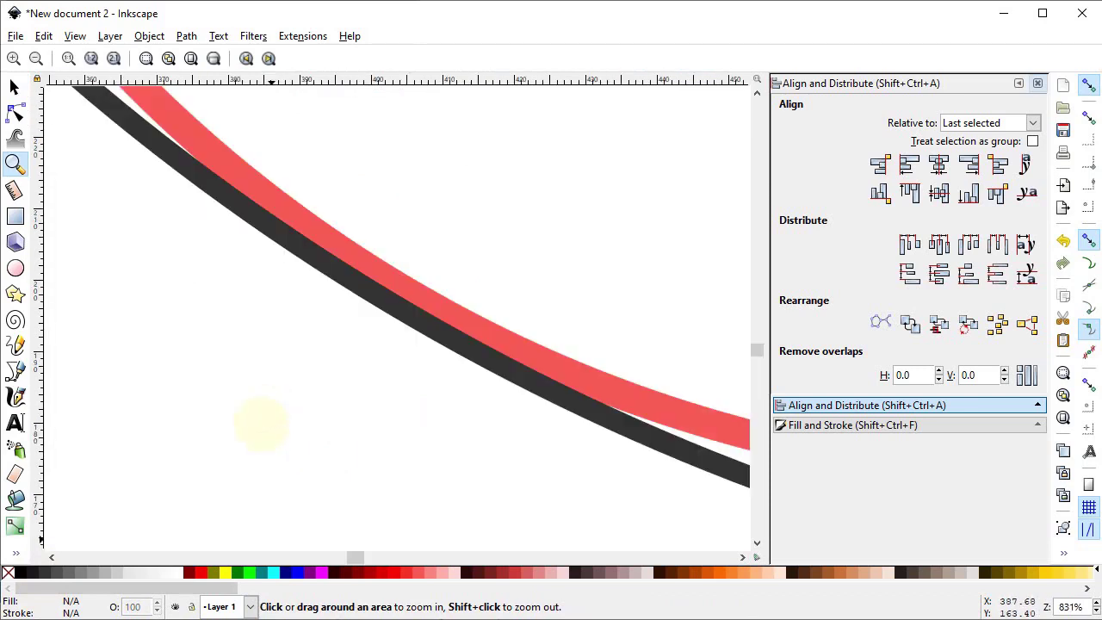
{"action": "left_click", "coordinate": [14, 86]}
{"action": "left_click", "coordinate": [356, 295]}
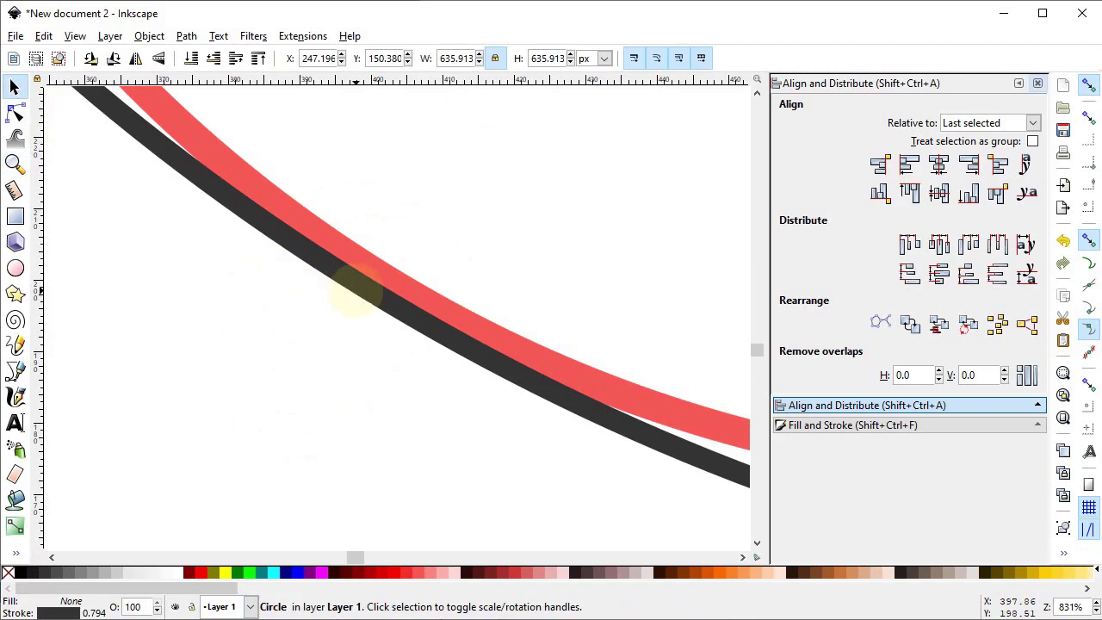
{"action": "key", "text": "ctrl"}
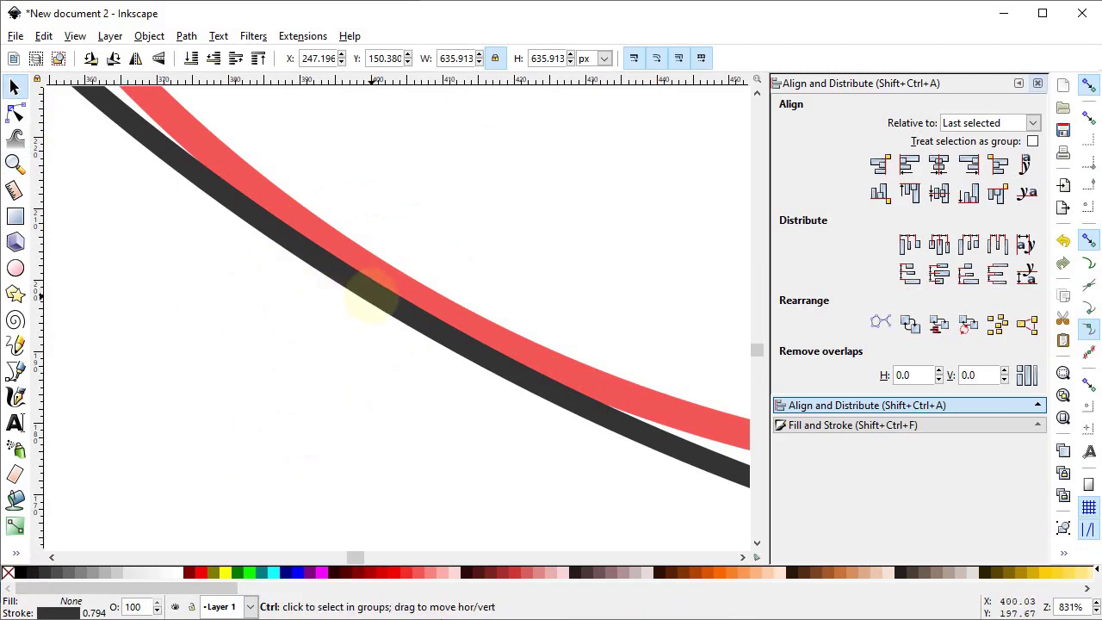
{"action": "left_click_drag", "start_coordinate": [371, 297], "coordinate": [372, 272]}
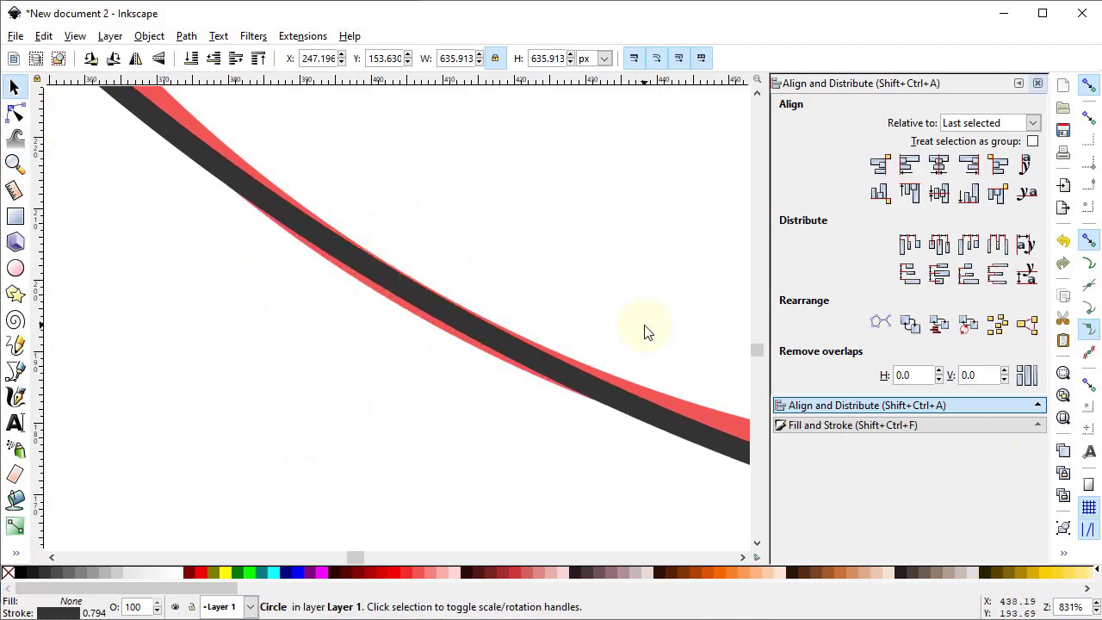
{"action": "left_click", "coordinate": [1064, 420]}
{"action": "key", "text": "ctrl+a"}
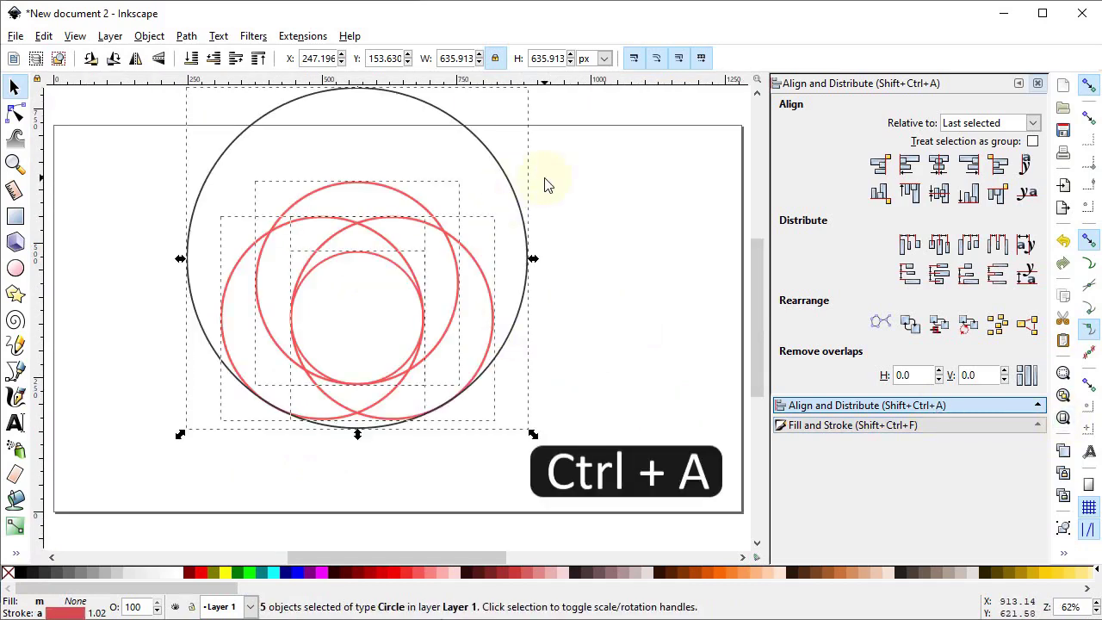
Step: Move all five circles toward the page centre and combine them into one path
{"action": "left_click_drag", "start_coordinate": [508, 185], "coordinate": [532, 243]}
{"action": "left_click", "coordinate": [188, 36]}
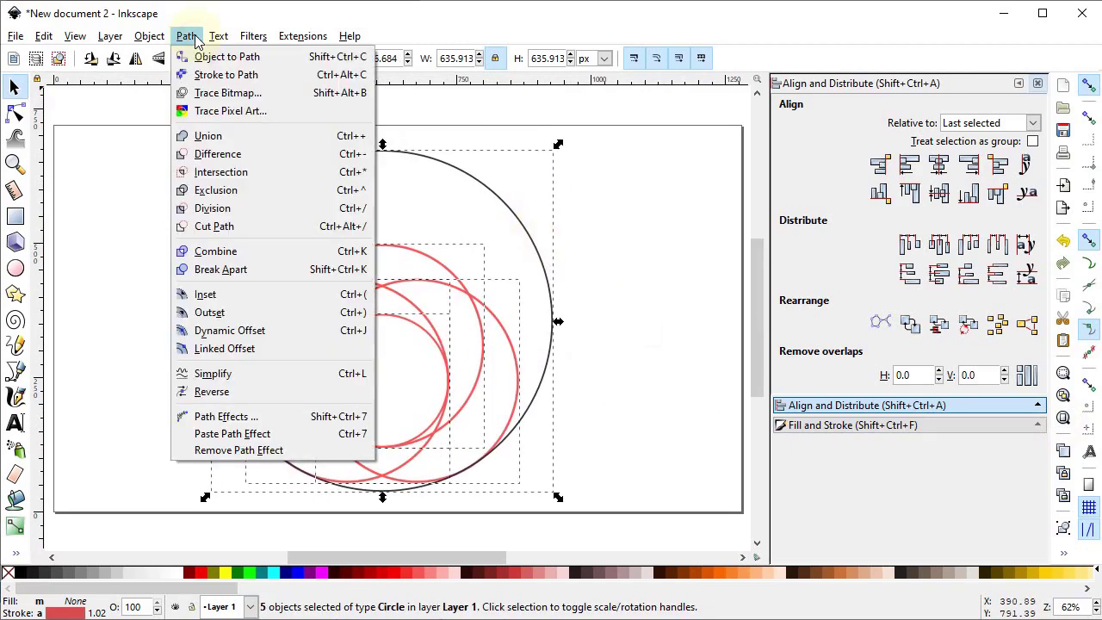
{"action": "left_click", "coordinate": [244, 255]}
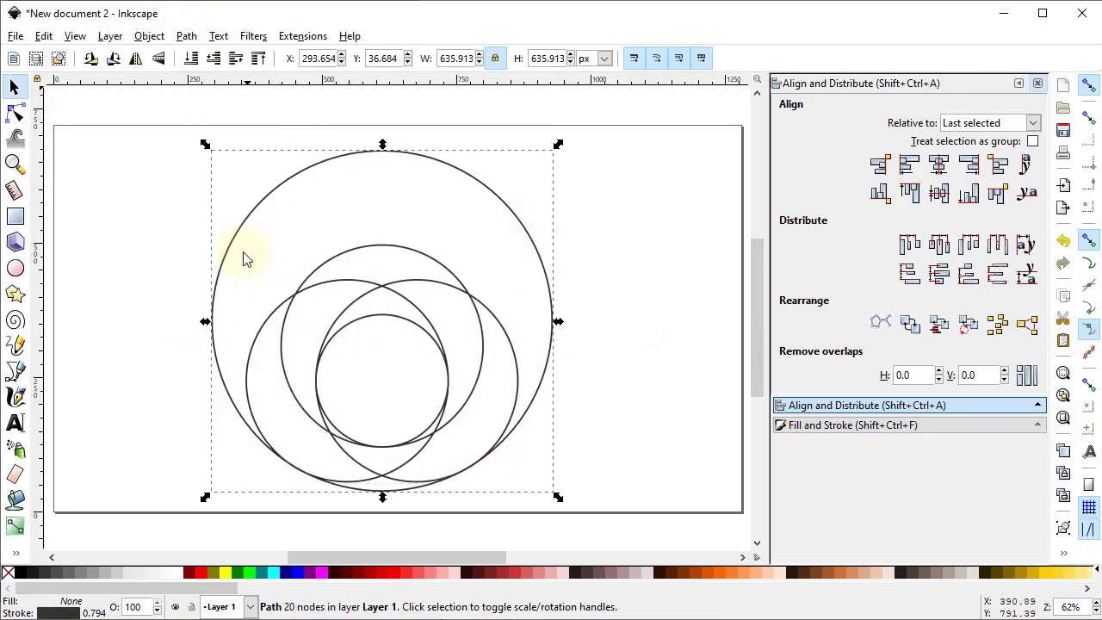
Step: Draw a rectangle covering all the circles and fill it with aqua cyan
{"action": "left_click", "coordinate": [16, 217]}
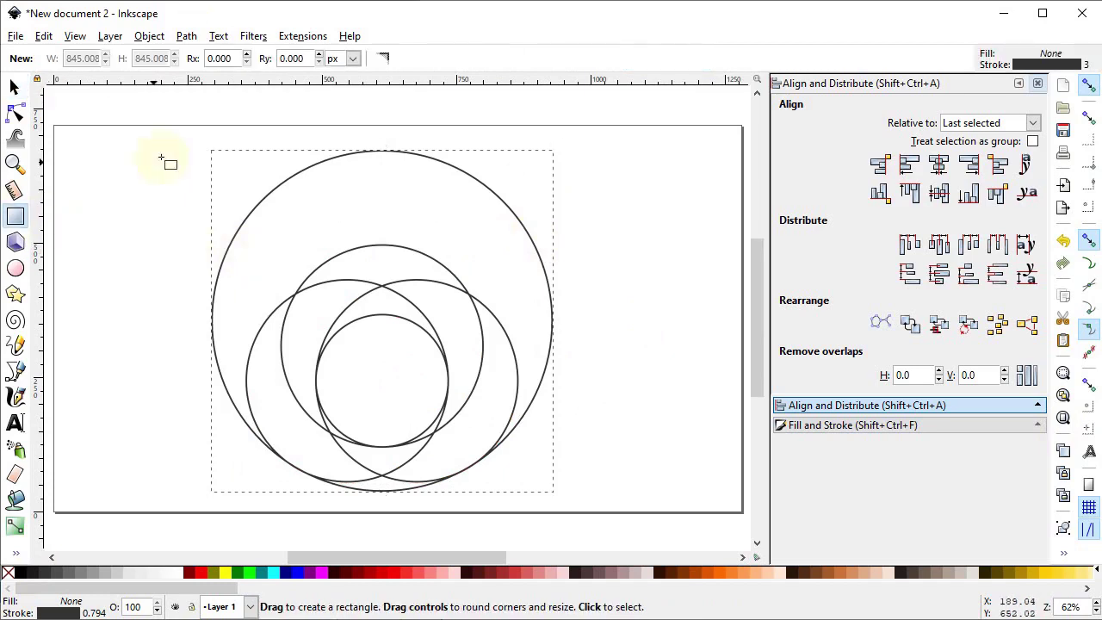
{"action": "left_click_drag", "start_coordinate": [184, 134], "coordinate": [596, 505]}
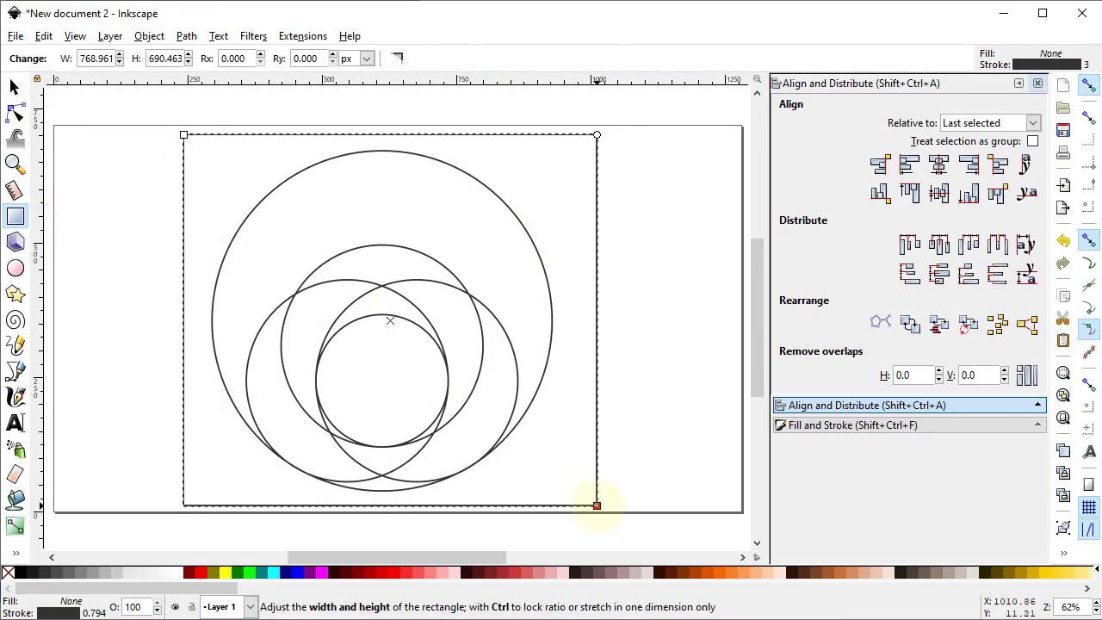
{"action": "left_click", "coordinate": [274, 573]}
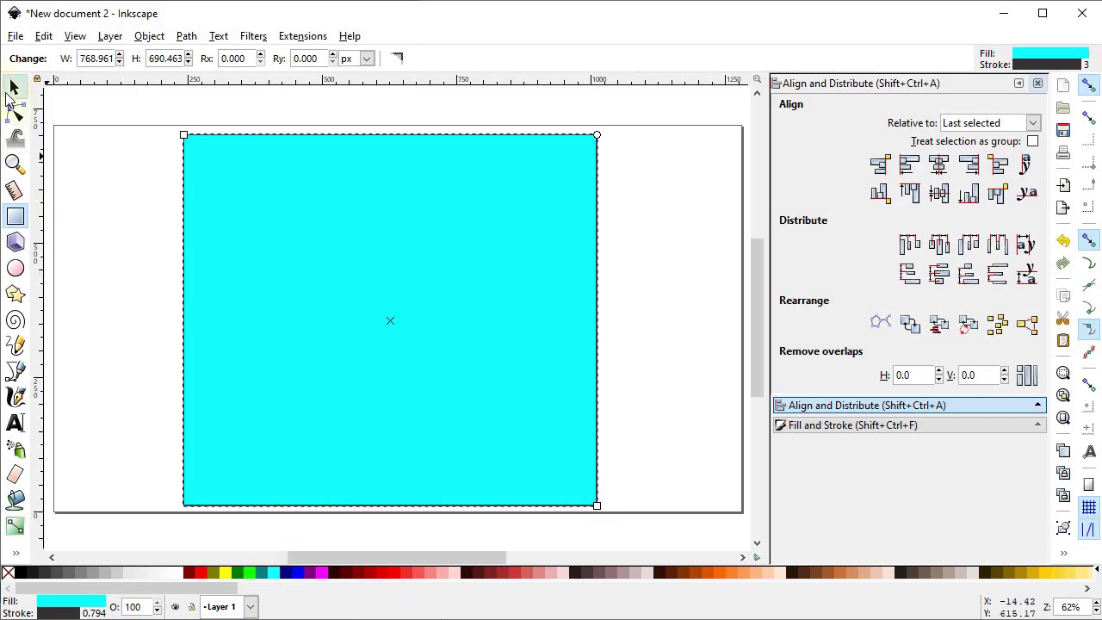
{"action": "left_click", "coordinate": [13, 88]}
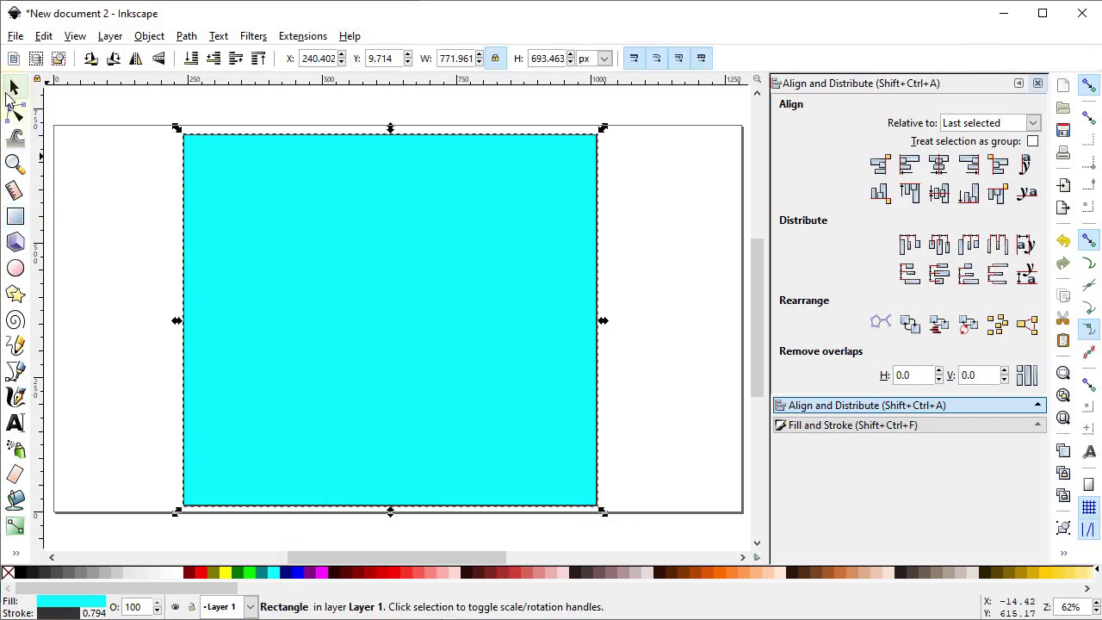
Step: Send the cyan rectangle behind the circles and divide it along the circle outlines
{"action": "left_click", "coordinate": [192, 57]}
{"action": "left_click_drag", "start_coordinate": [642, 112], "coordinate": [152, 542]}
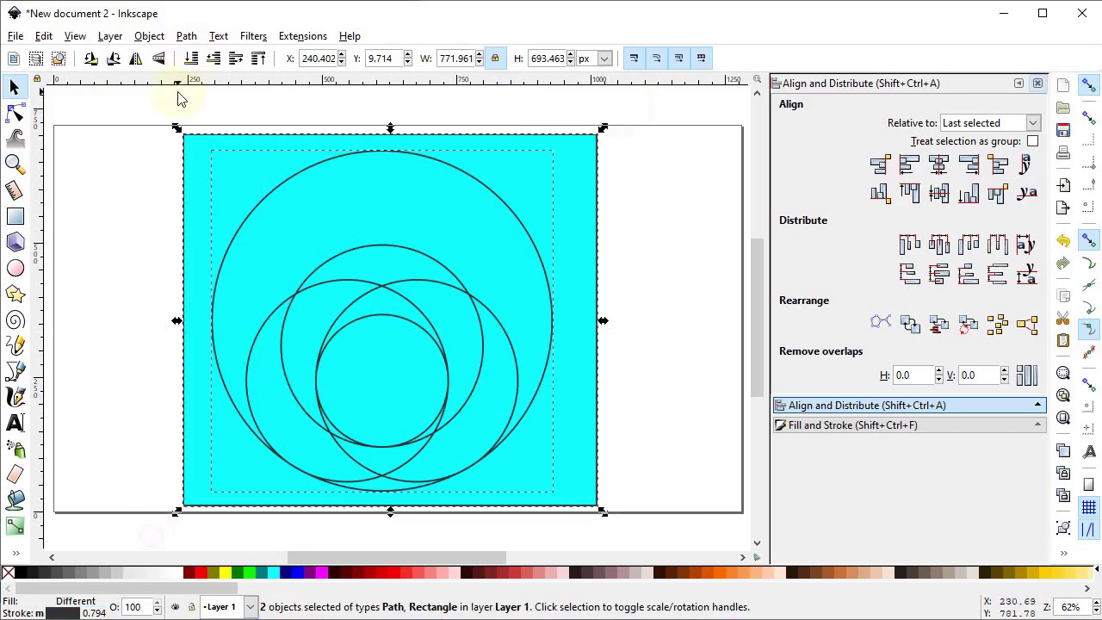
{"action": "left_click", "coordinate": [186, 35]}
{"action": "left_click", "coordinate": [256, 210]}
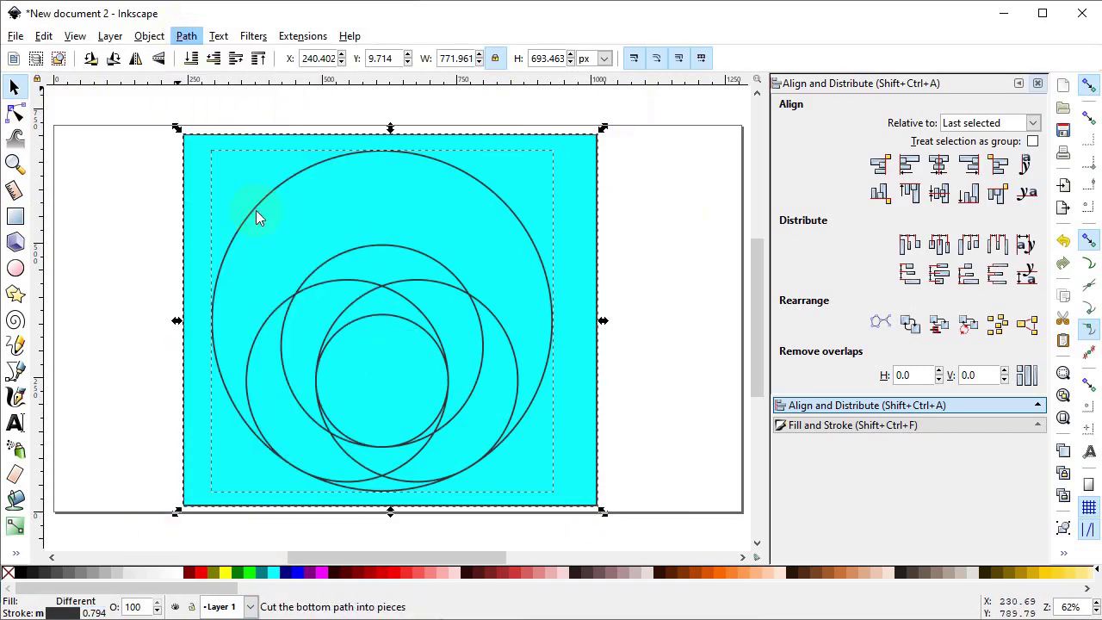
Step: Delete the rectangle piece lying outside the big circle
{"action": "left_click", "coordinate": [699, 215]}
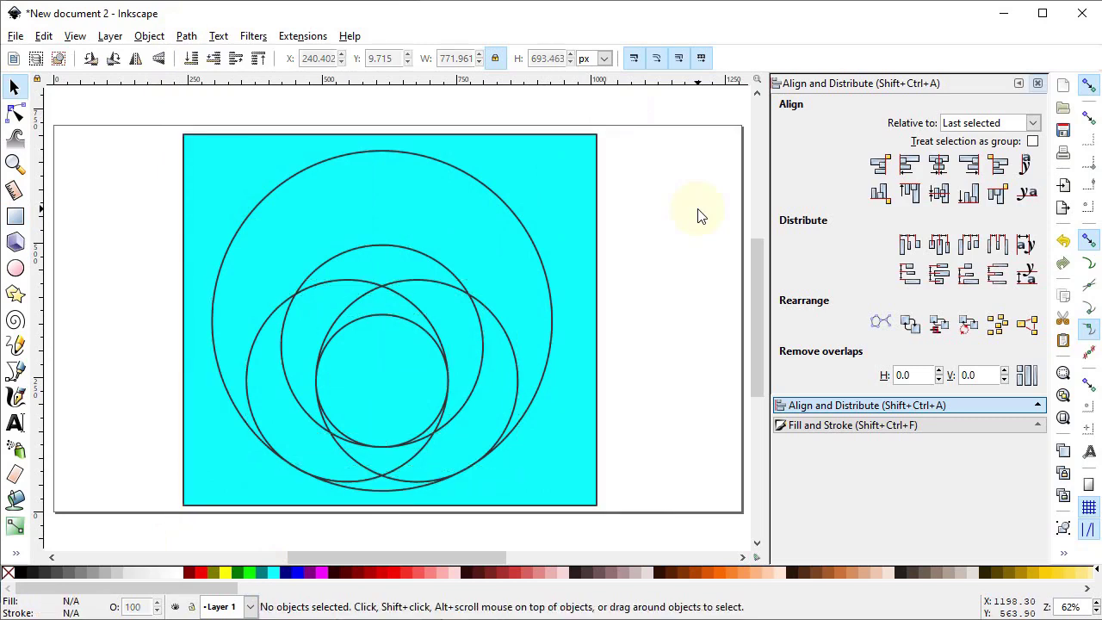
{"action": "left_click", "coordinate": [587, 210]}
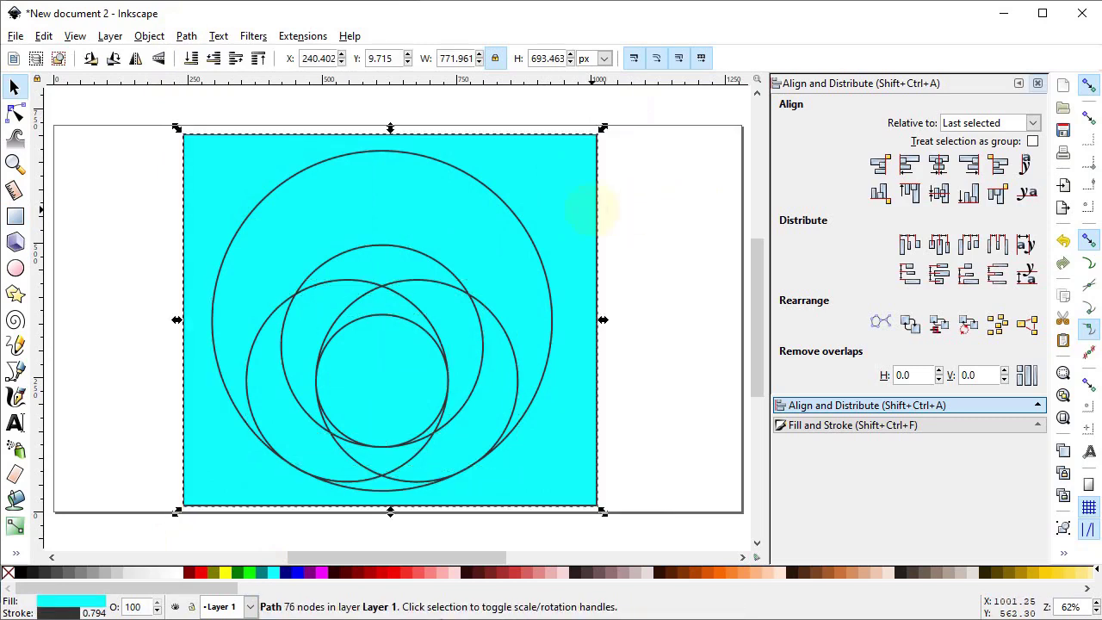
{"action": "key", "text": "Delete"}
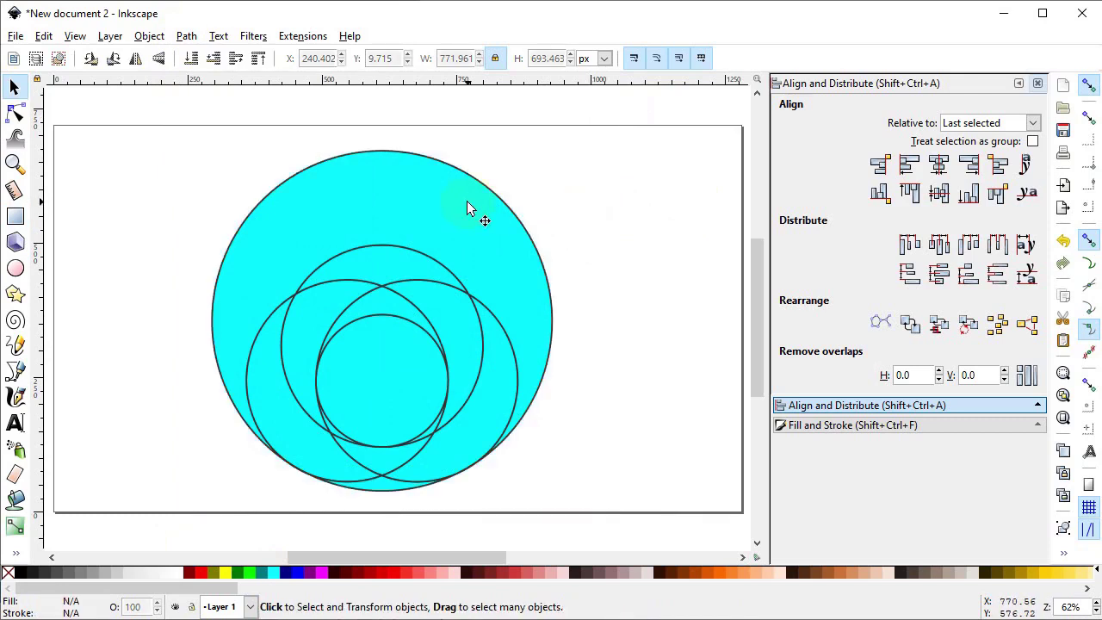
Step: Delete the unwanted pieces: the top piece, the middle crescent, and the small-circle pieces
{"action": "left_click", "coordinate": [467, 209]}
{"action": "key", "text": "Delete"}
{"action": "left_click", "coordinate": [448, 258]}
{"action": "key", "text": "Delete"}
{"action": "left_click", "coordinate": [436, 315]}
{"action": "key", "text": "Delete"}
{"action": "left_click", "coordinate": [426, 404]}
{"action": "key", "text": "Delete"}
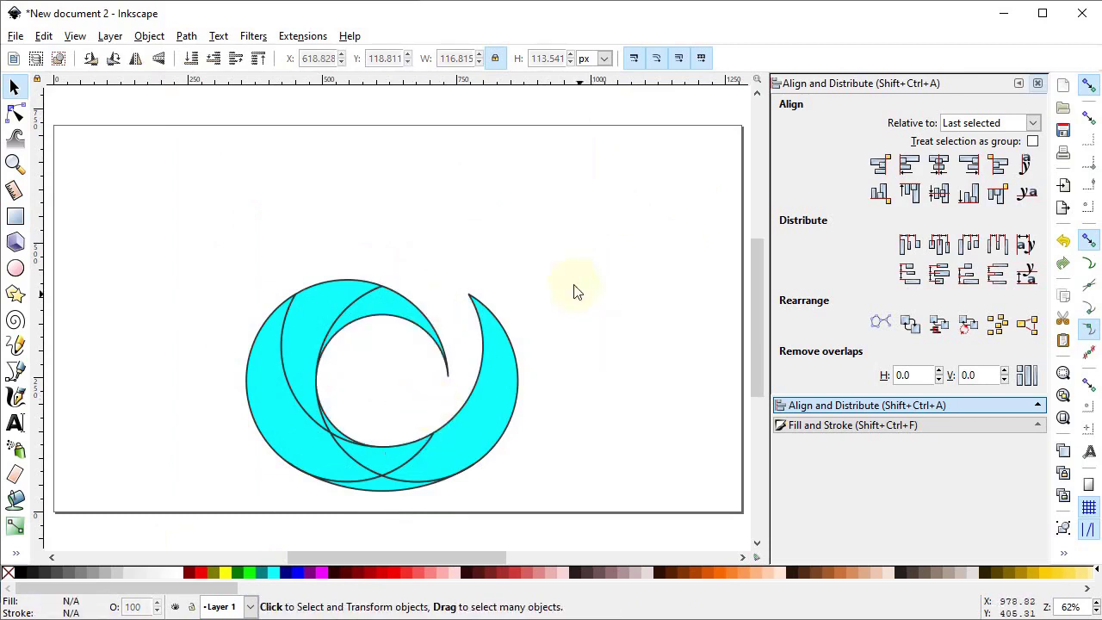
Step: Union the remaining pieces into one swirl, move it up-left, and remove its outline
{"action": "left_click_drag", "start_coordinate": [587, 219], "coordinate": [197, 516]}
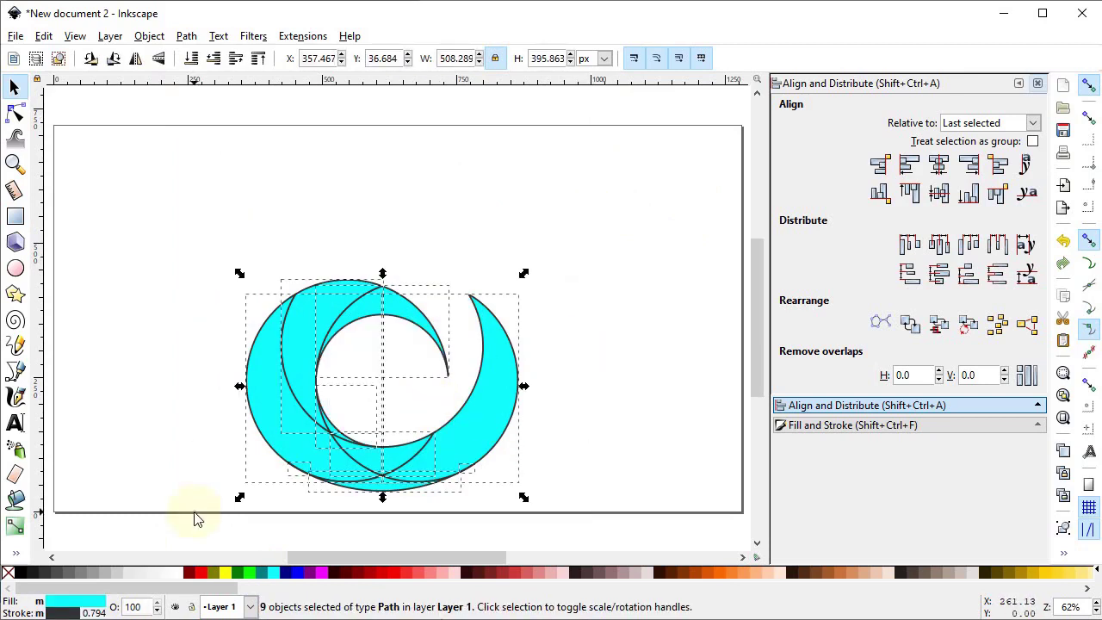
{"action": "left_click", "coordinate": [184, 41]}
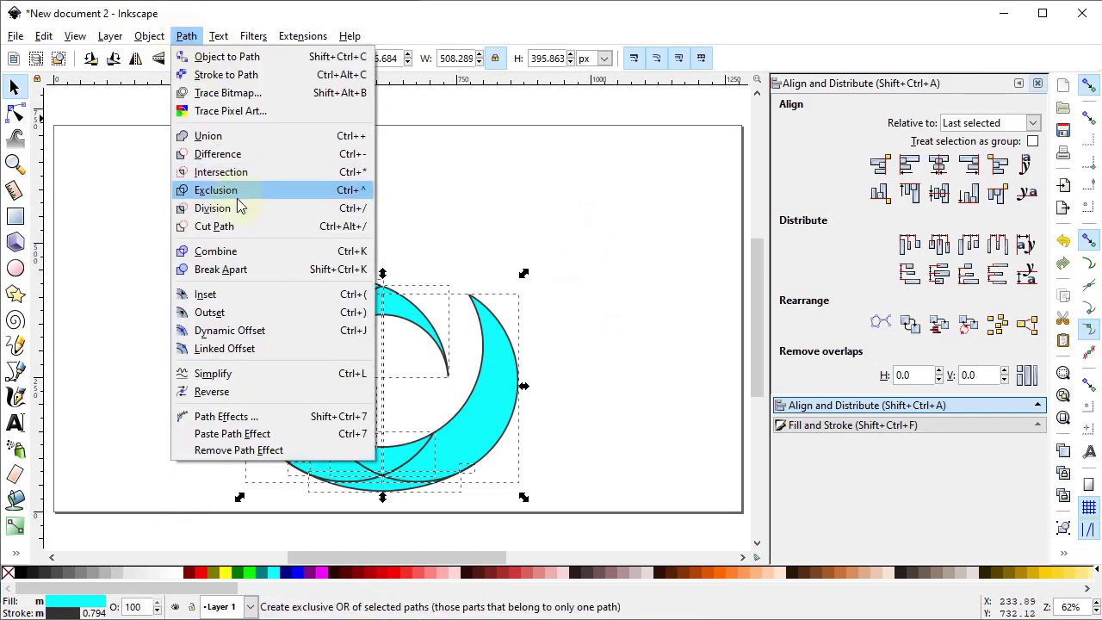
{"action": "left_click", "coordinate": [225, 138]}
{"action": "left_click_drag", "start_coordinate": [330, 359], "coordinate": [271, 268]}
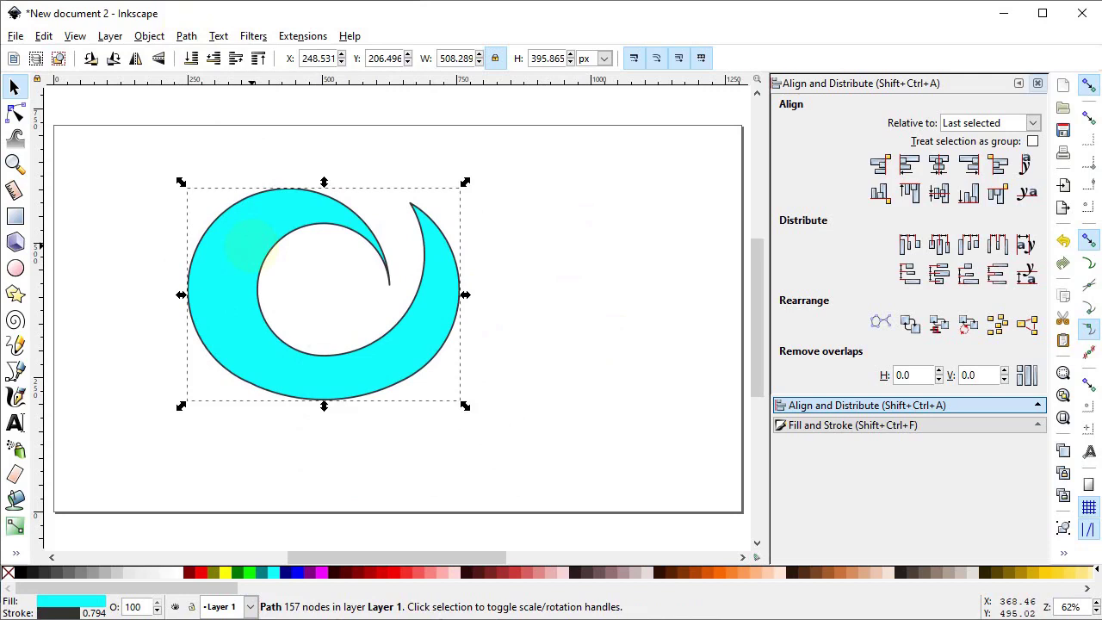
{"action": "left_click", "coordinate": [9, 575], "text": "shift"}
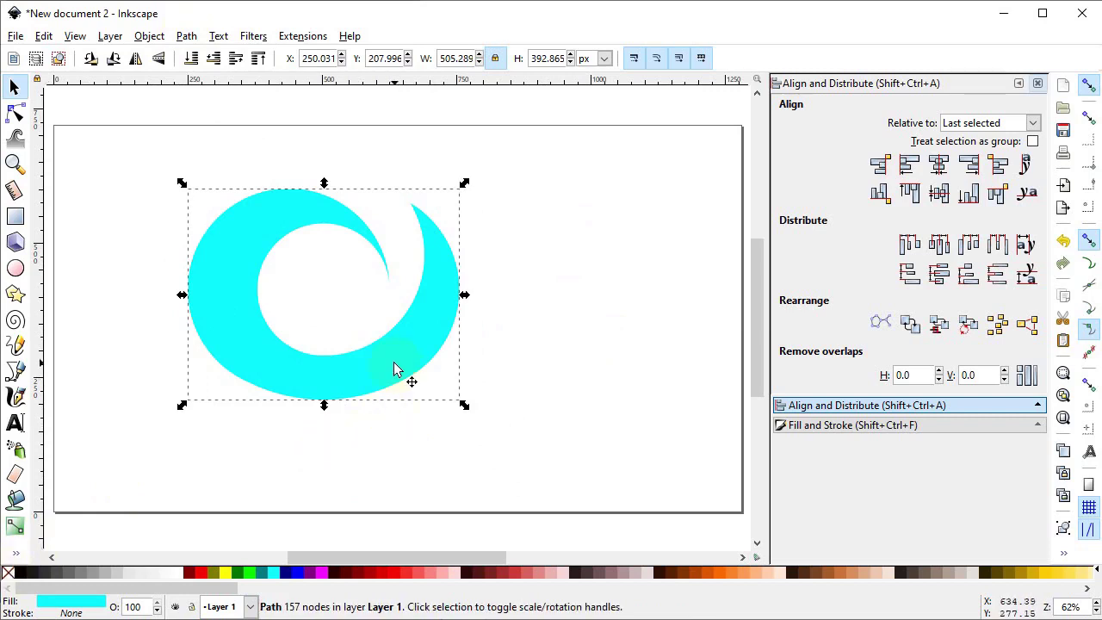
Step: Move the swirl left and scale it proportionally to 205 px wide
{"action": "left_click_drag", "start_coordinate": [394, 369], "coordinate": [354, 388]}
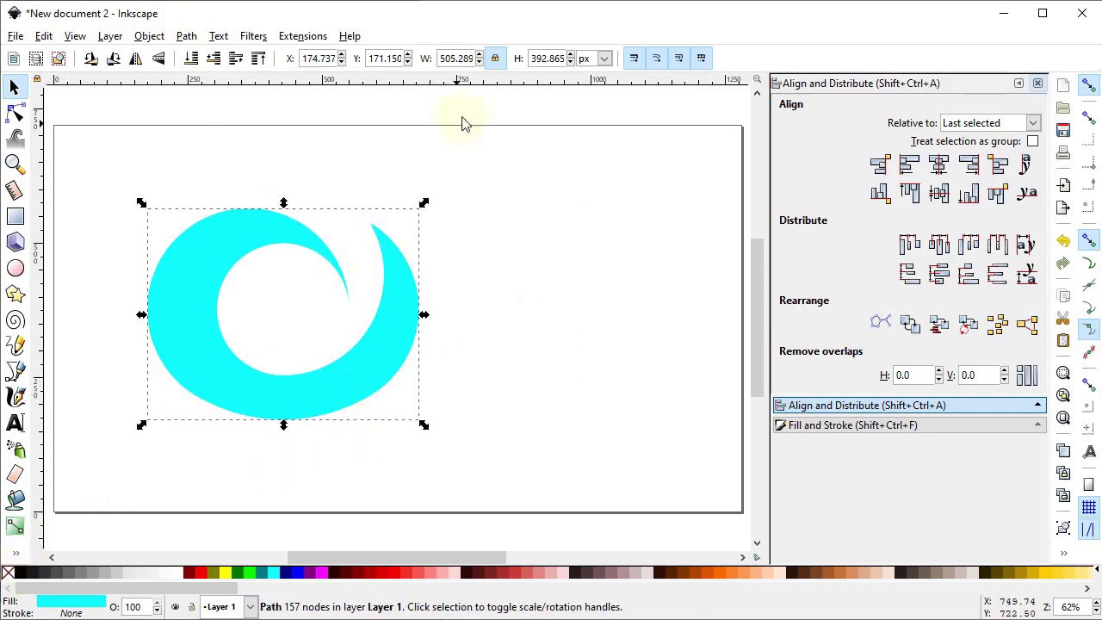
{"action": "double_click", "coordinate": [464, 58]}
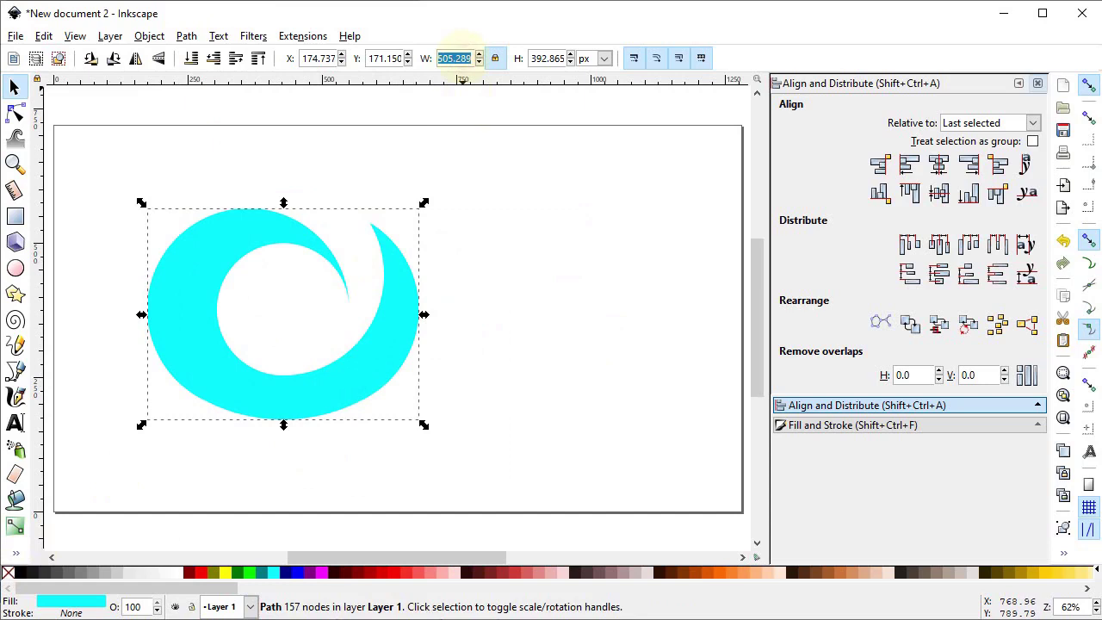
{"action": "type", "text": "205"}
{"action": "key", "text": "Return"}
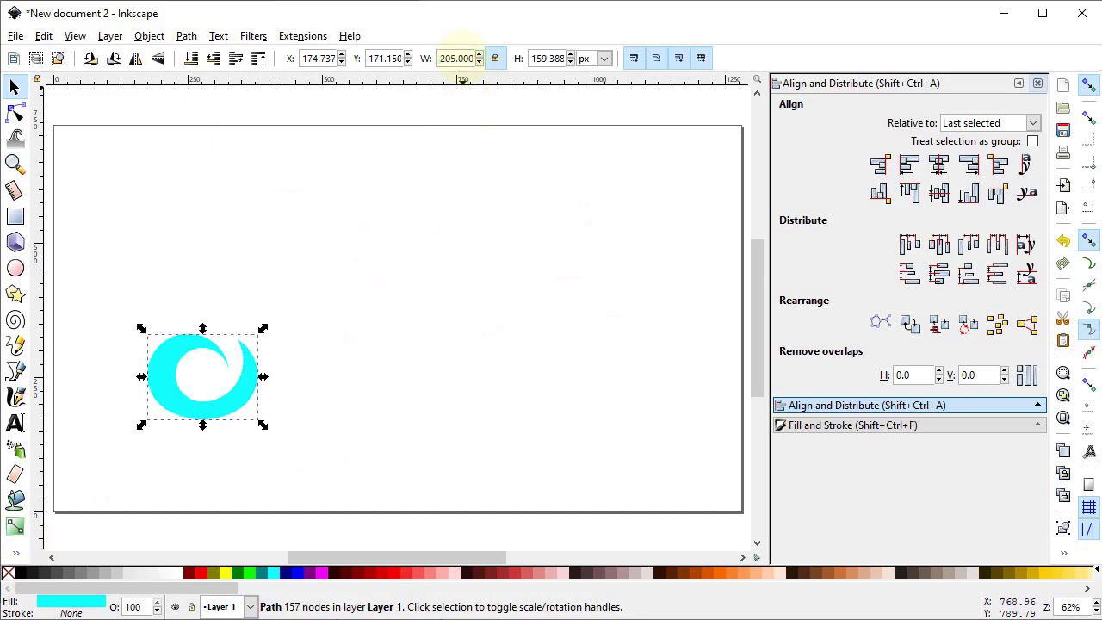
Step: Nudge the swirl up and draw a circle to its right
{"action": "left_click_drag", "start_coordinate": [222, 415], "coordinate": [217, 371]}
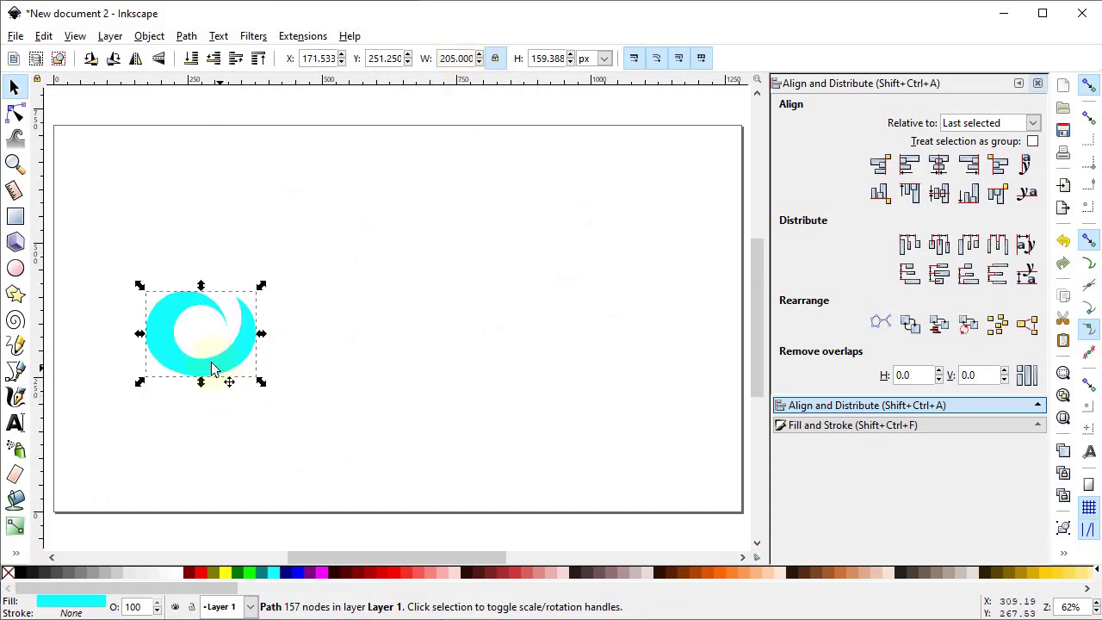
{"action": "left_click", "coordinate": [15, 268]}
{"action": "left_click_drag", "start_coordinate": [393, 305], "coordinate": [495, 440]}
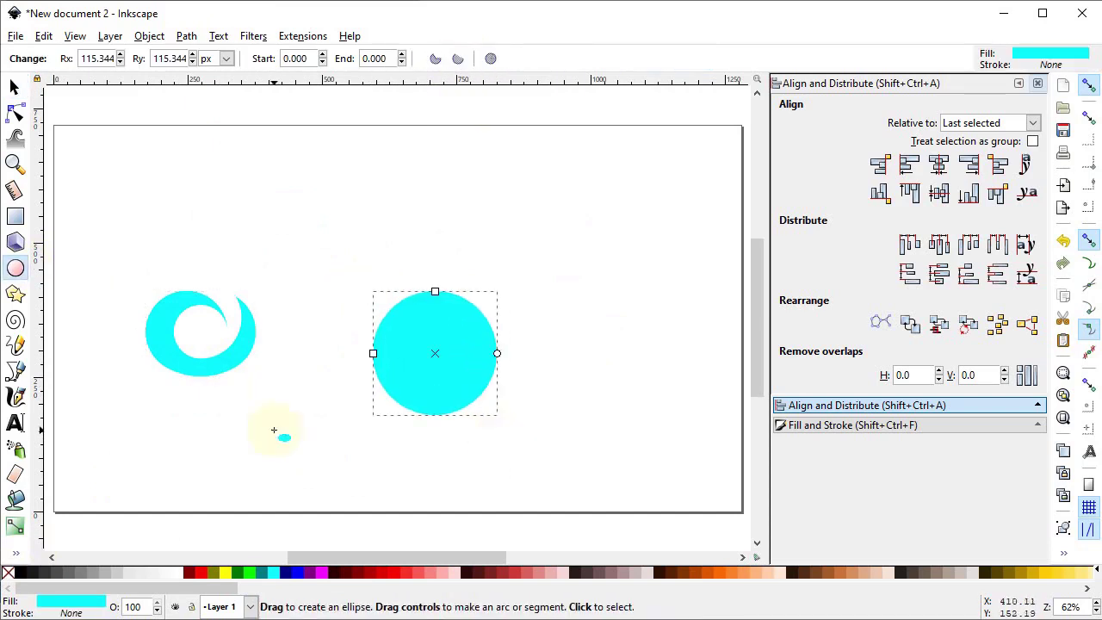
Step: Remove the circle's fill, give it a dark outline, and move it up slightly
{"action": "left_click", "coordinate": [14, 87]}
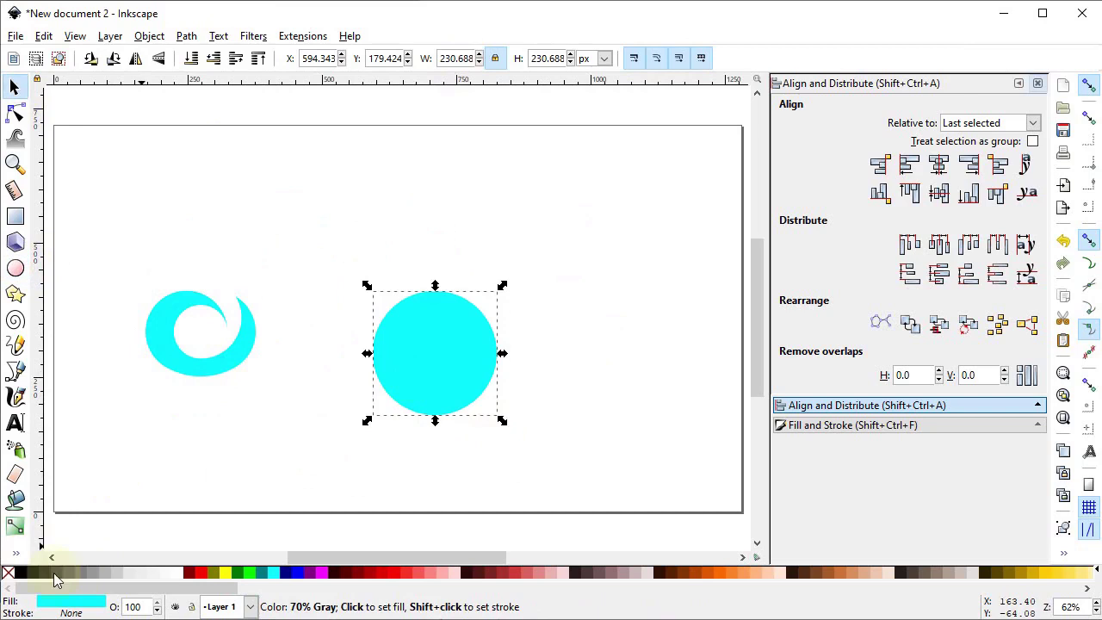
{"action": "left_click", "coordinate": [8, 572]}
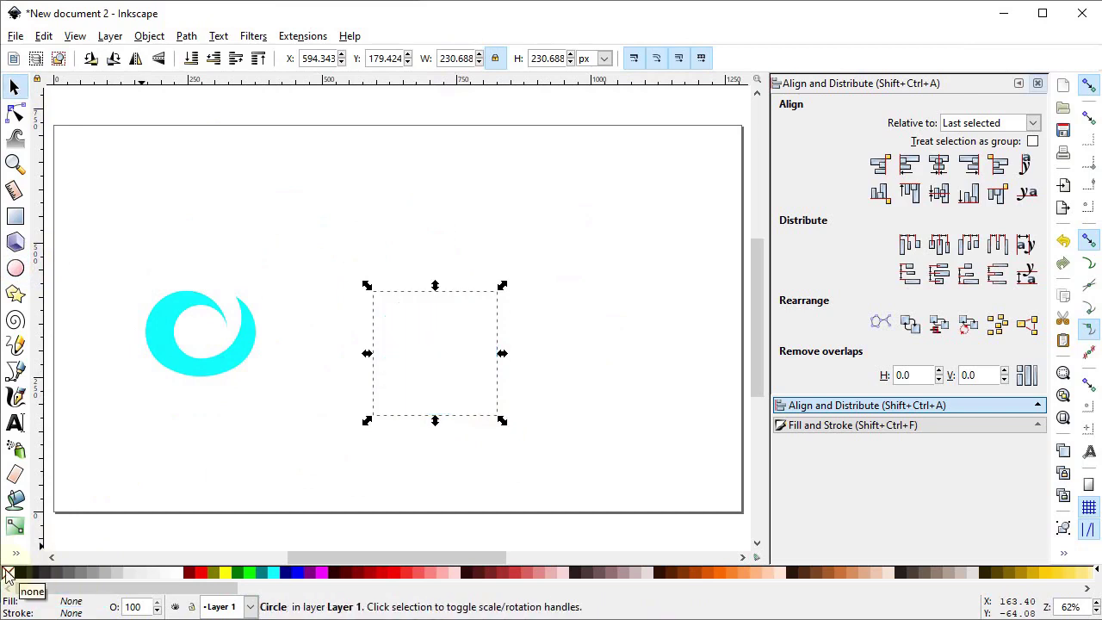
{"action": "left_click", "coordinate": [30, 575], "text": "shift"}
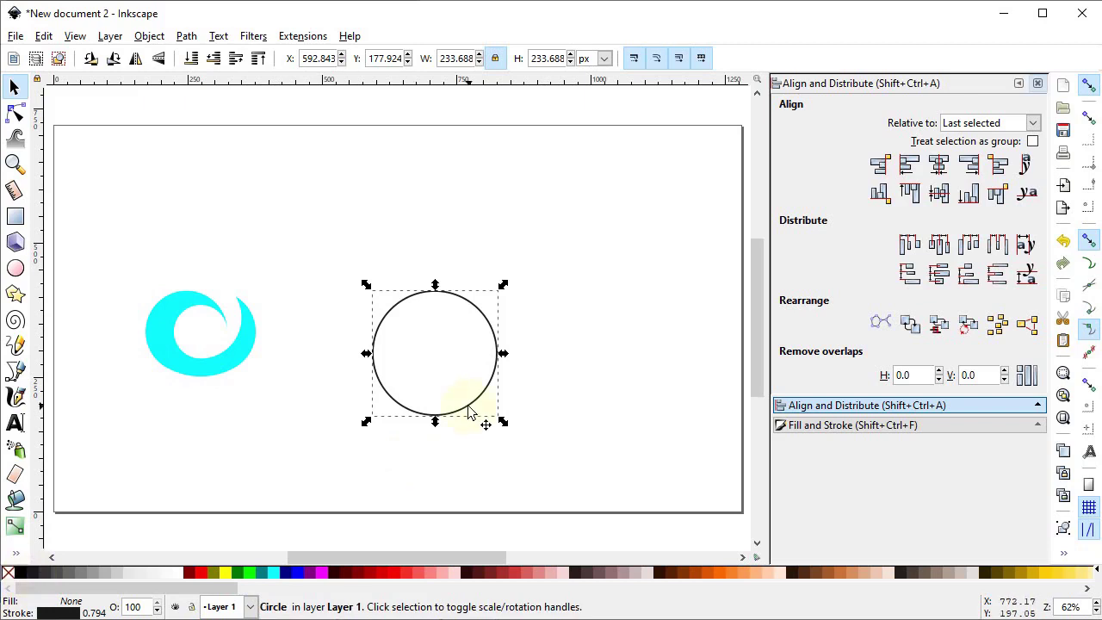
{"action": "left_click_drag", "start_coordinate": [456, 411], "coordinate": [454, 376]}
Step: Reselect the circle and set its width to 160 px
{"action": "left_click", "coordinate": [472, 444]}
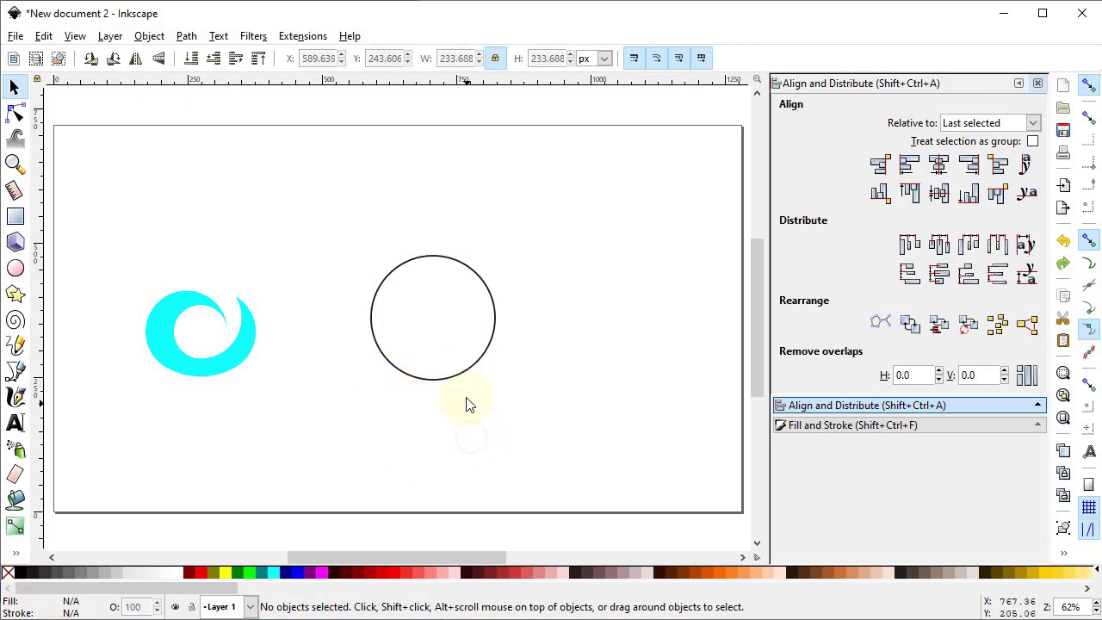
{"action": "left_click", "coordinate": [462, 374]}
{"action": "double_click", "coordinate": [455, 57]}
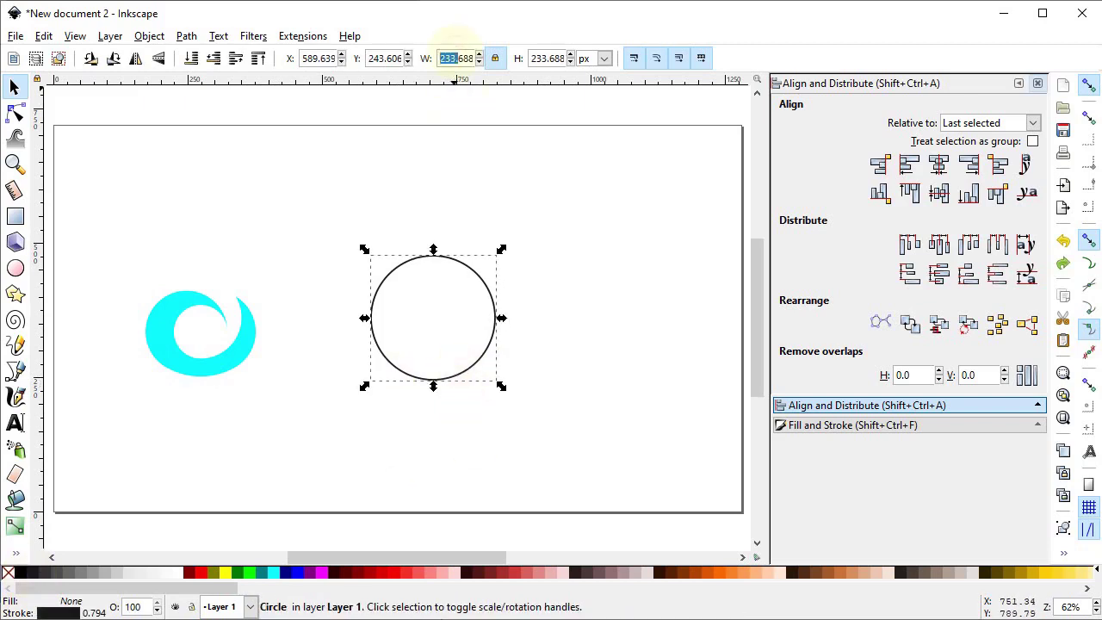
{"action": "type", "text": "160"}
{"action": "key", "text": "Return"}
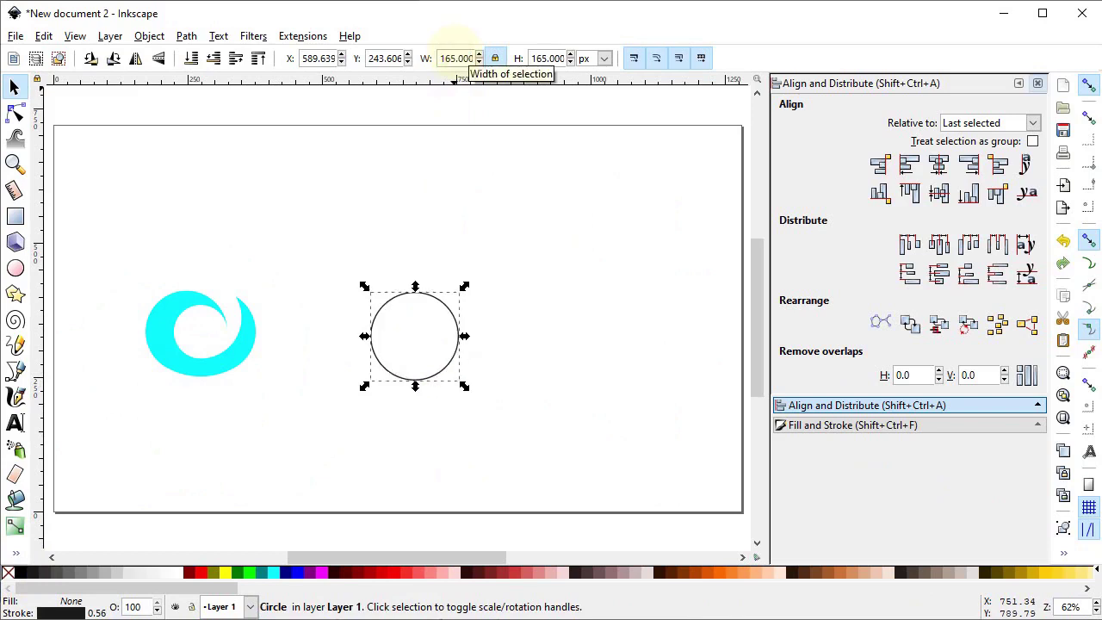
{"action": "left_click", "coordinate": [17, 370]}
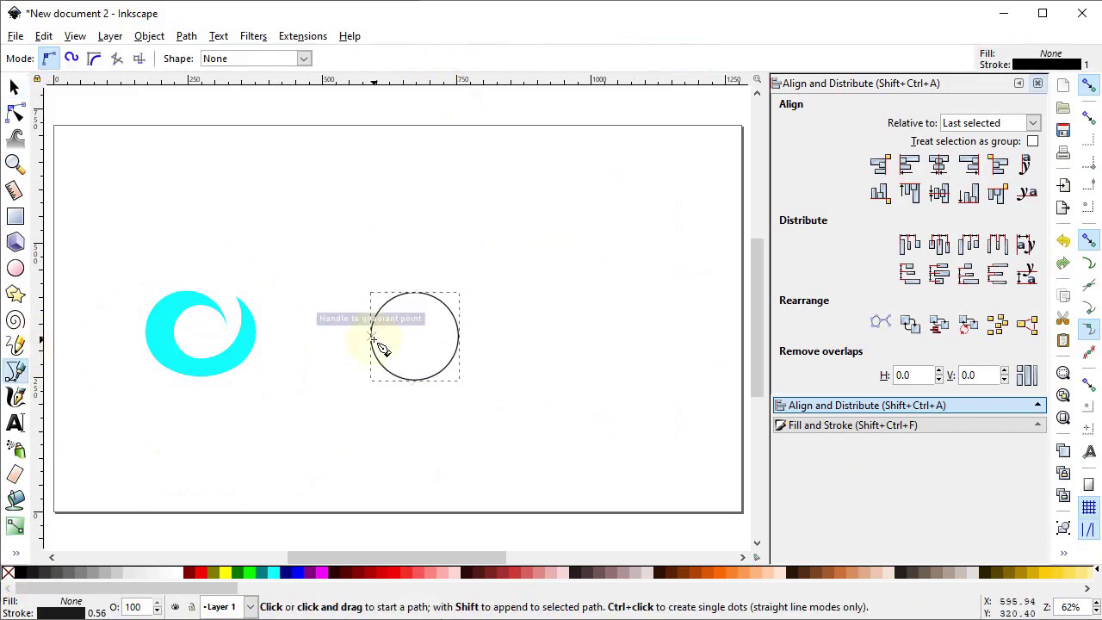
Step: Draw a horizontal and a vertical line across the circle, quartering it
{"action": "left_click", "coordinate": [373, 337]}
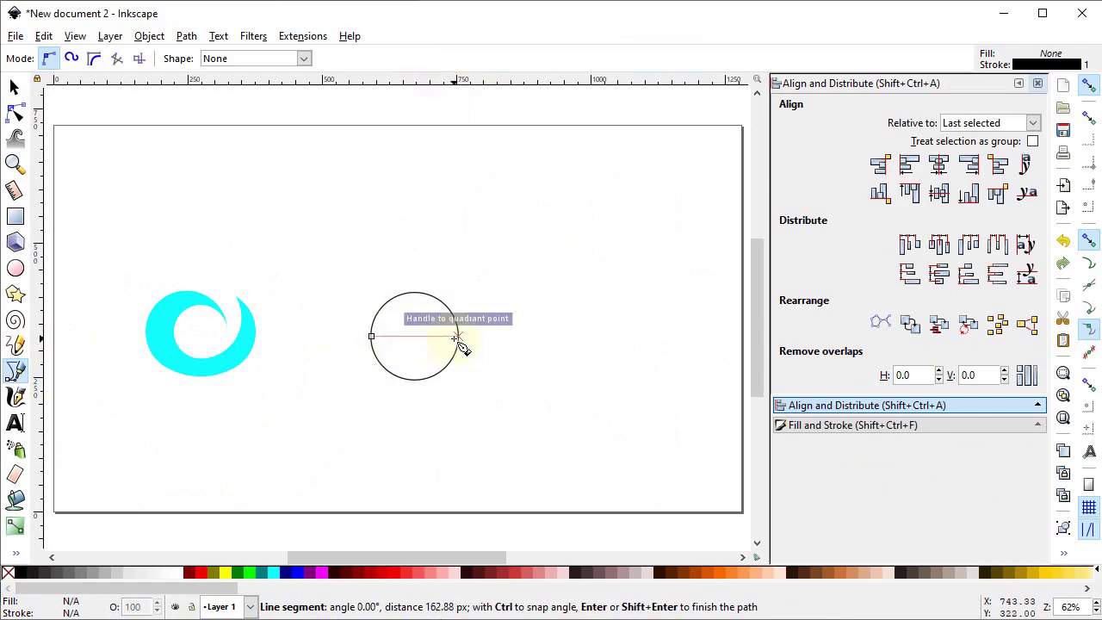
{"action": "double_click", "coordinate": [440, 351]}
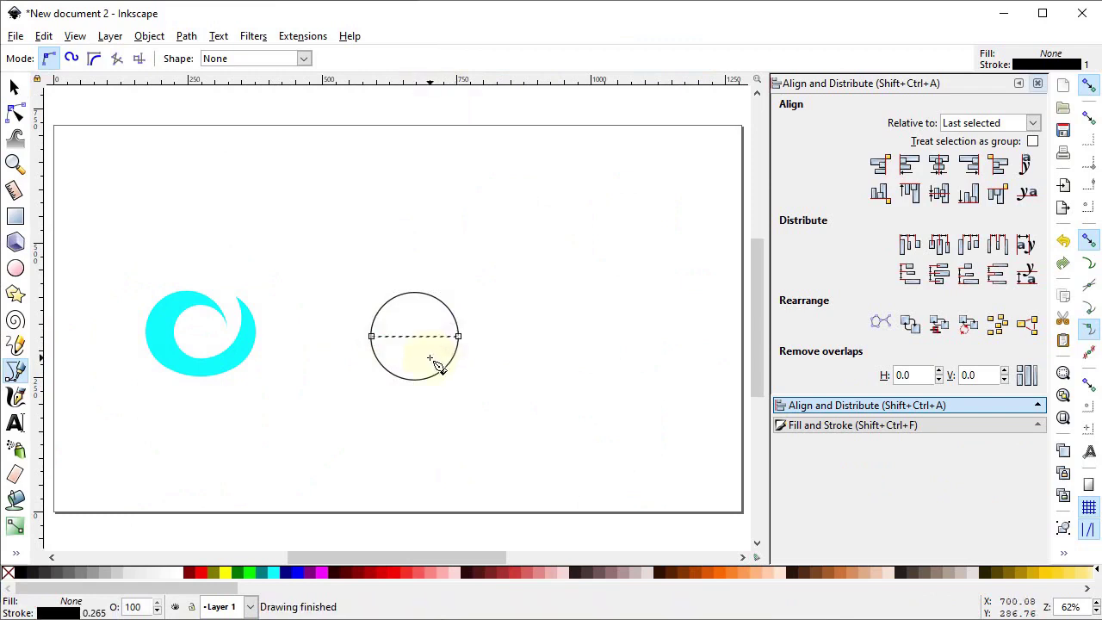
{"action": "left_click", "coordinate": [416, 380]}
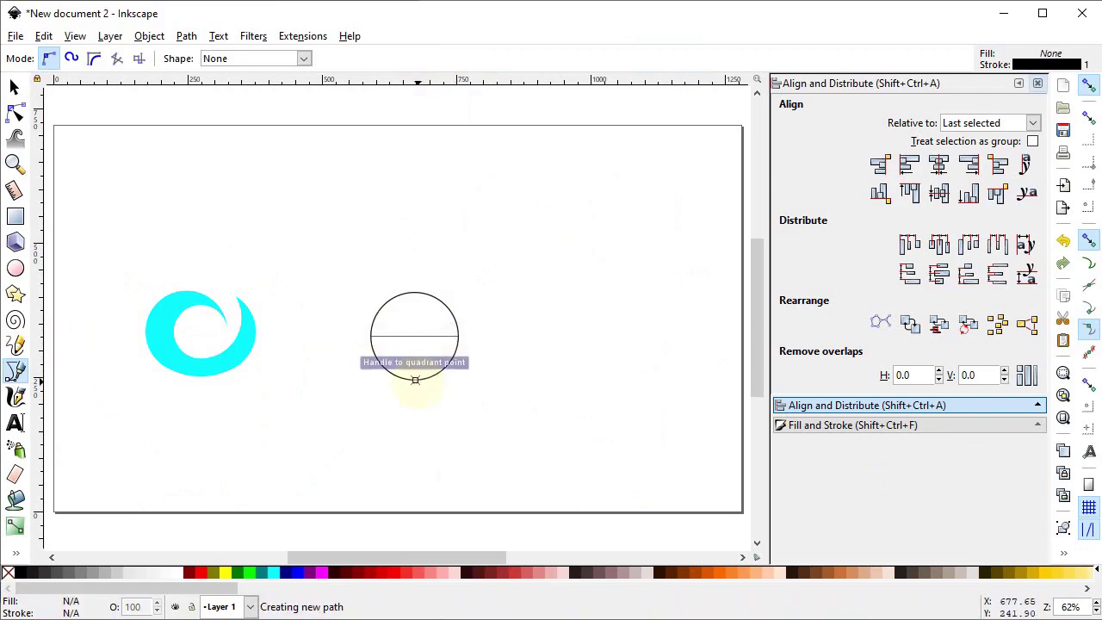
{"action": "double_click", "coordinate": [417, 294]}
Step: Select the circle with both lines and move them toward the swirl
{"action": "key", "text": "s"}
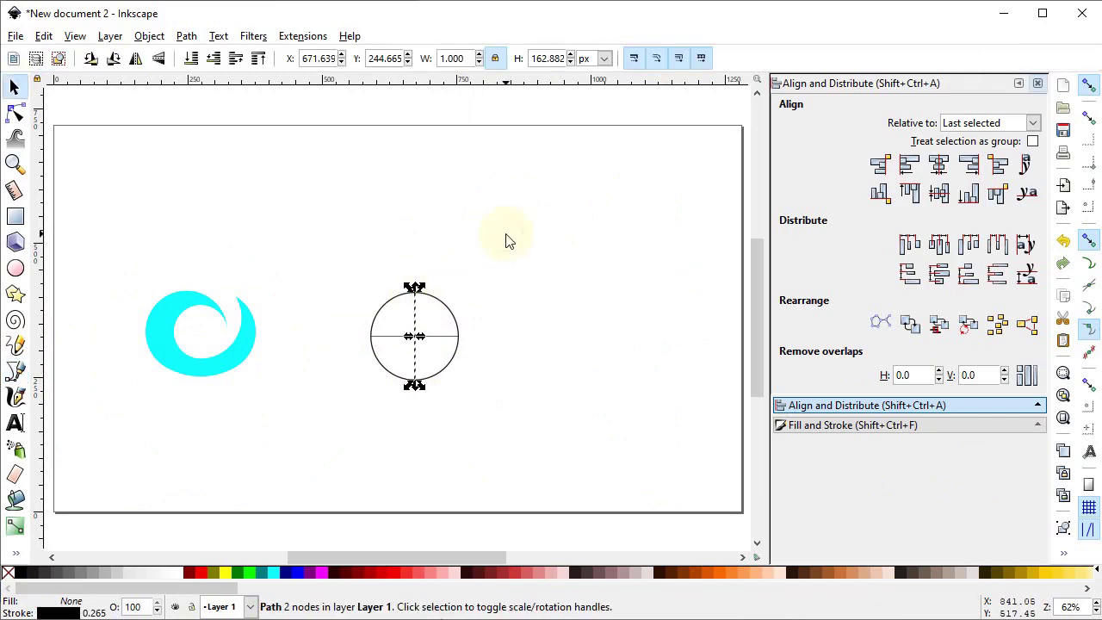
{"action": "left_click_drag", "start_coordinate": [507, 238], "coordinate": [337, 445]}
{"action": "left_click_drag", "start_coordinate": [446, 360], "coordinate": [408, 344]}
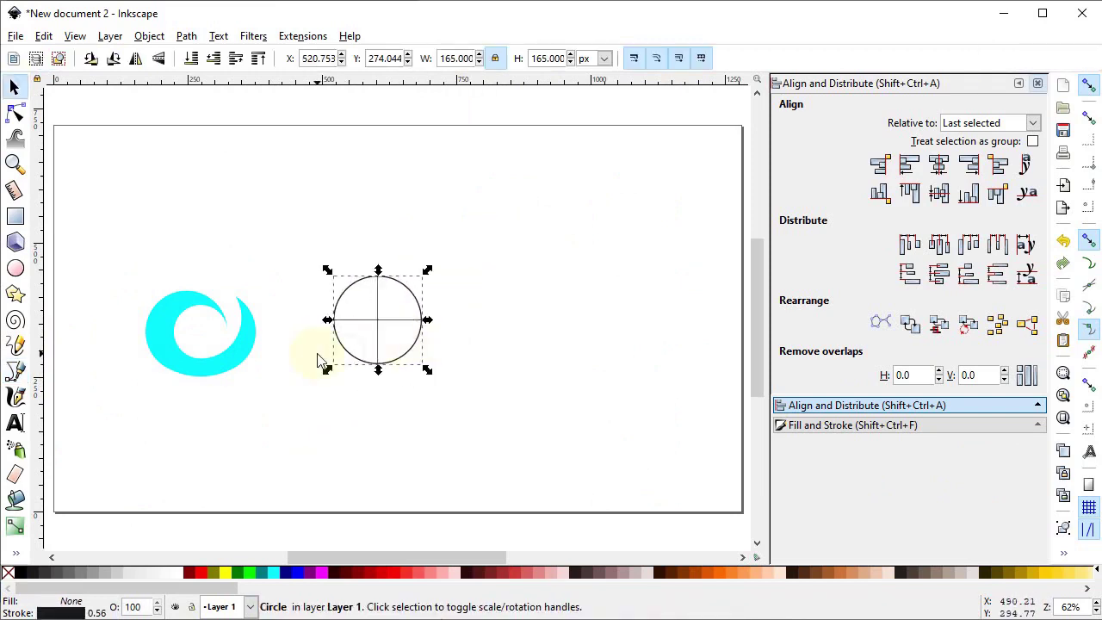
{"action": "left_click", "coordinate": [319, 360]}
Step: Select the swirl then the circle, aligning relative to the last selected object
{"action": "left_click", "coordinate": [245, 353]}
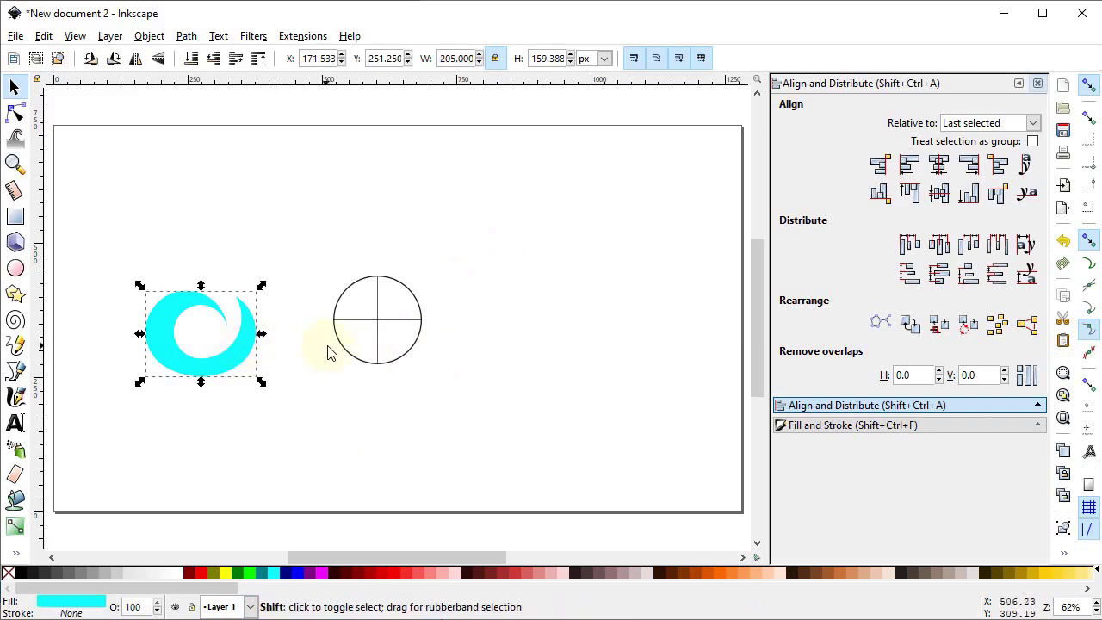
{"action": "left_click", "coordinate": [357, 362], "text": "shift"}
{"action": "left_click", "coordinate": [819, 406]}
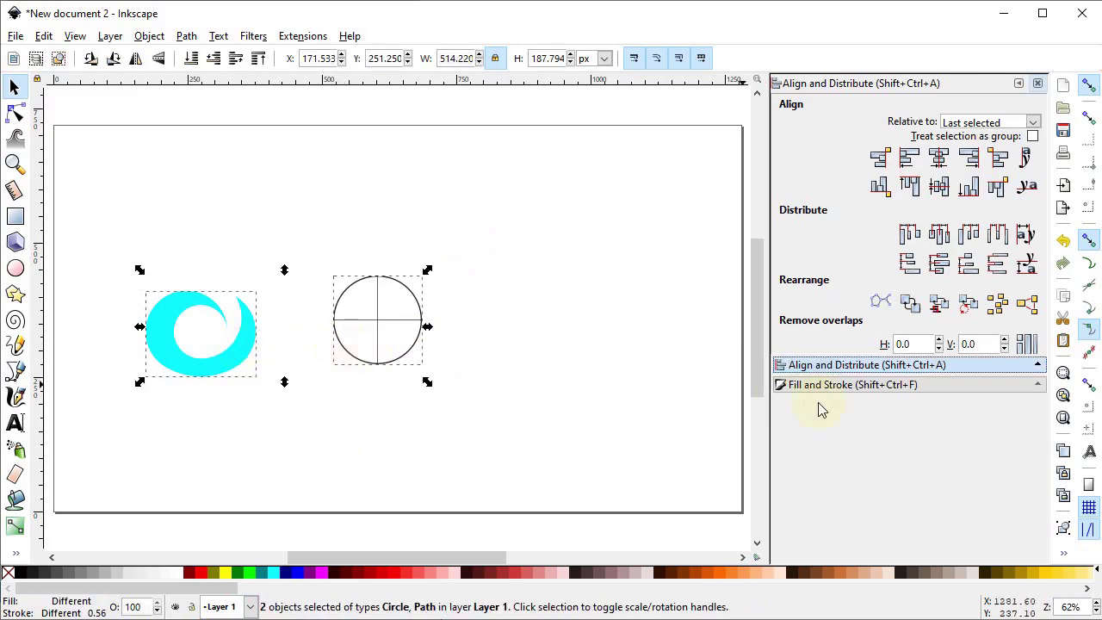
{"action": "left_click", "coordinate": [1033, 122]}
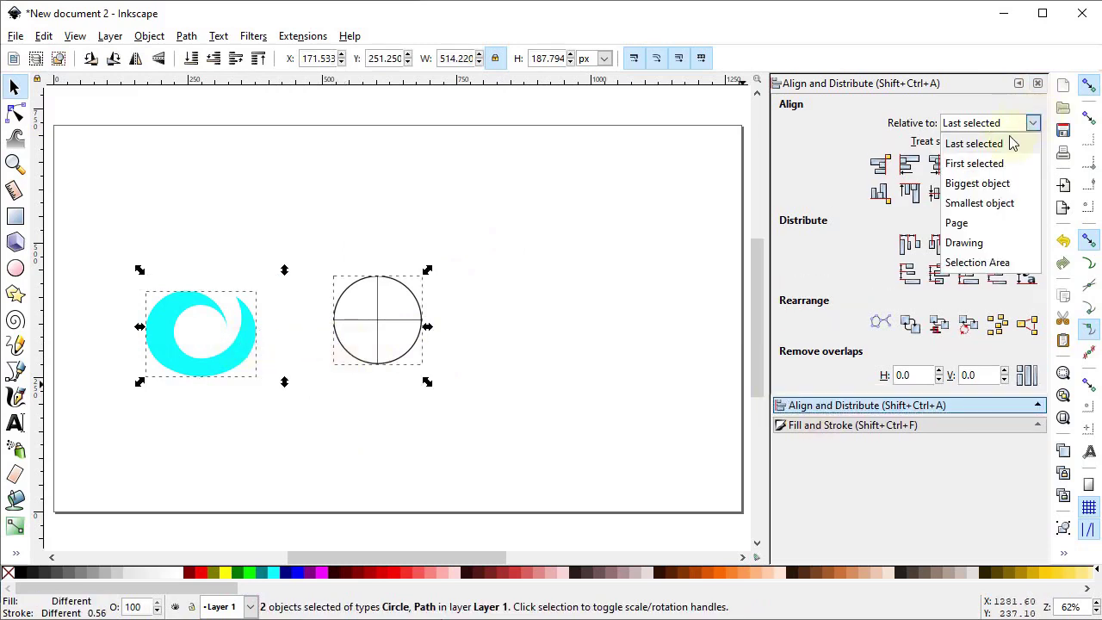
{"action": "left_click", "coordinate": [1012, 144]}
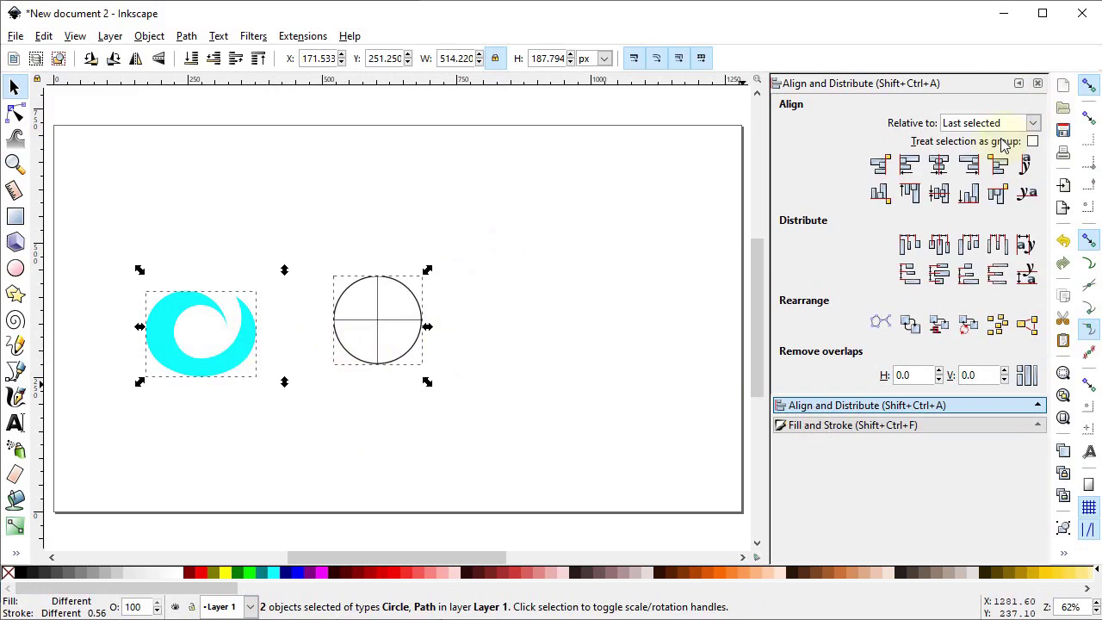
Step: Centre the swirl vertically on the circle and butt its right edge against the circle's left
{"action": "left_click", "coordinate": [940, 192]}
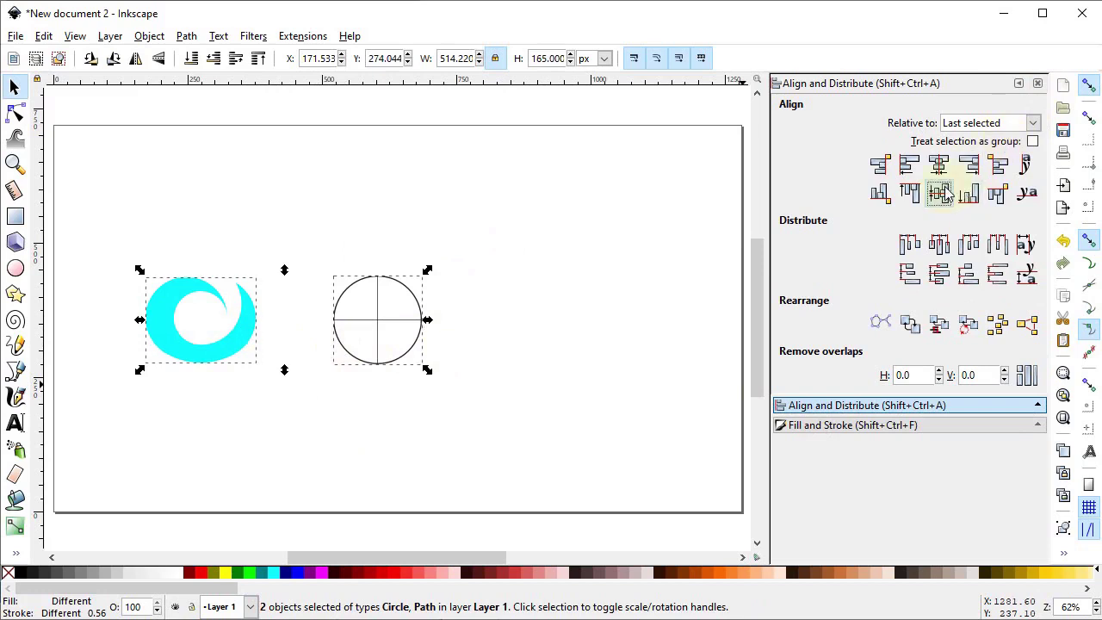
{"action": "left_click", "coordinate": [881, 165]}
{"action": "left_click", "coordinate": [356, 473]}
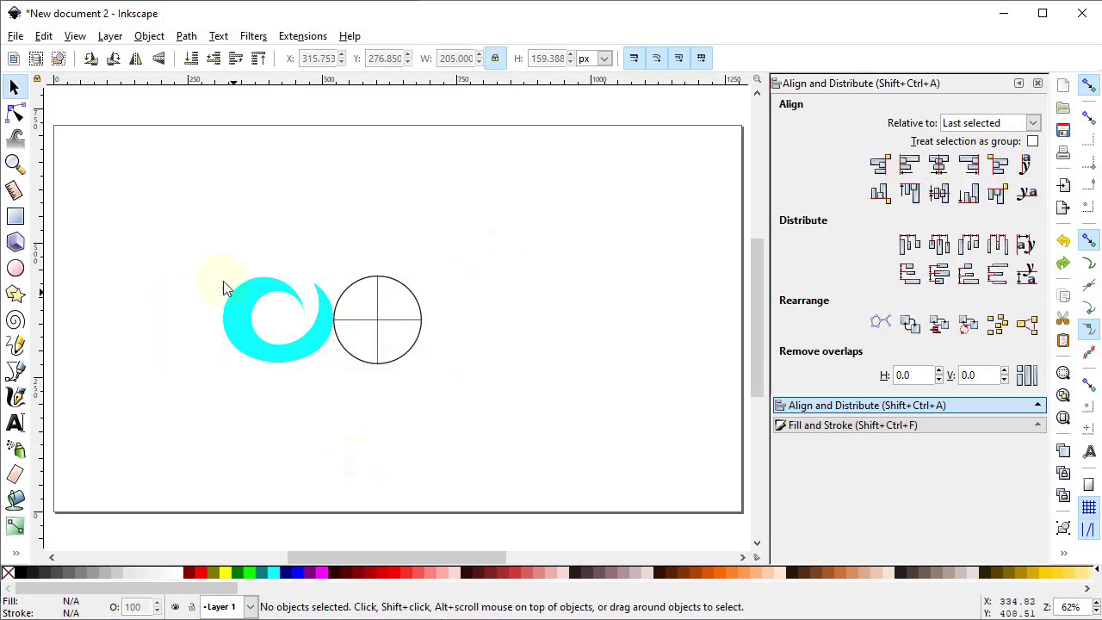
{"action": "left_click_drag", "start_coordinate": [184, 228], "coordinate": [473, 408]}
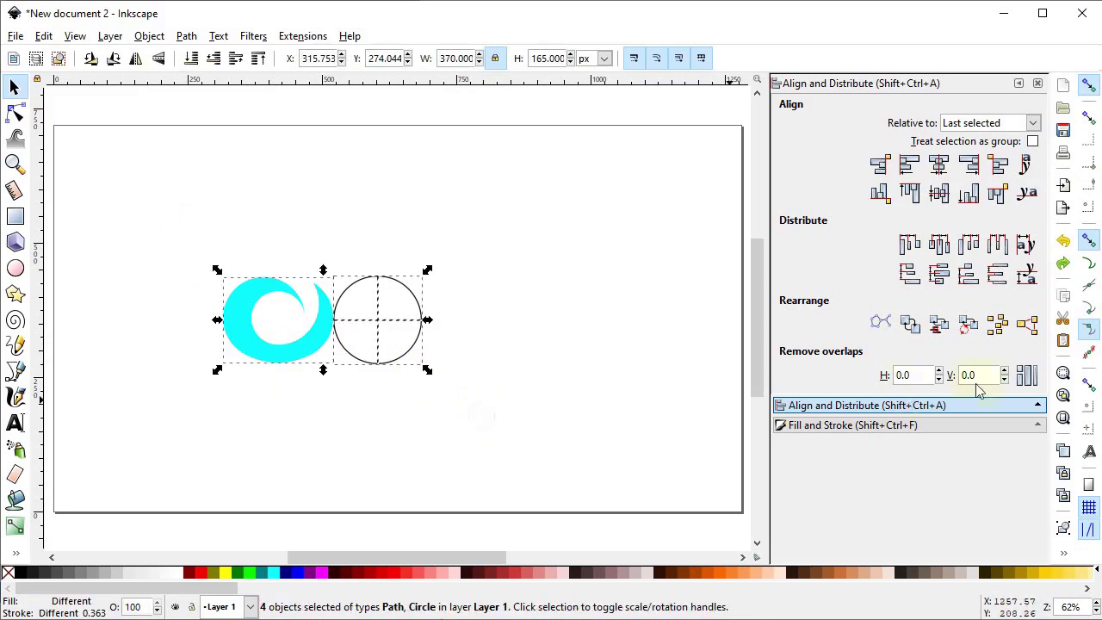
Step: Zoom in and move the swirl's rotation centre onto the circle's centre, then view the whole page
{"action": "left_click", "coordinate": [1062, 376]}
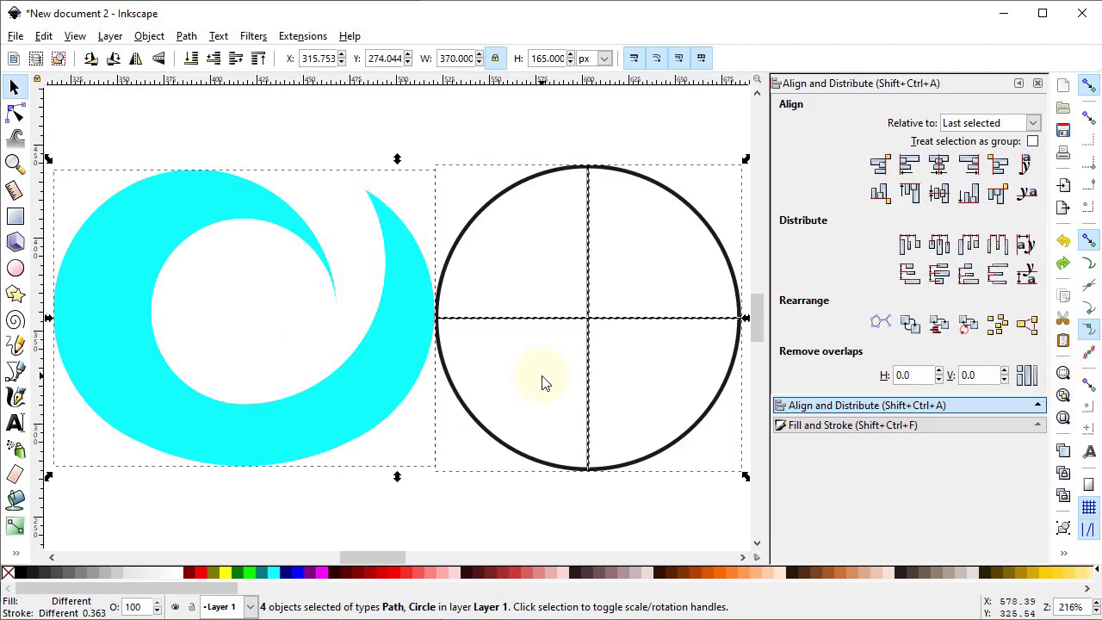
{"action": "left_click", "coordinate": [471, 477]}
{"action": "left_click", "coordinate": [342, 415]}
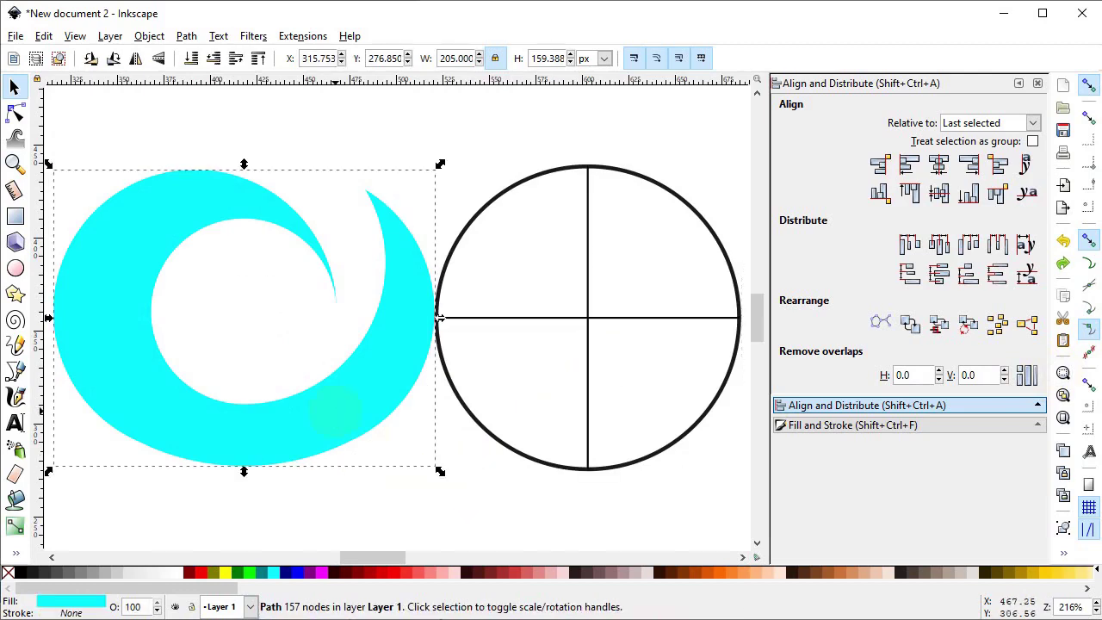
{"action": "left_click", "coordinate": [349, 404]}
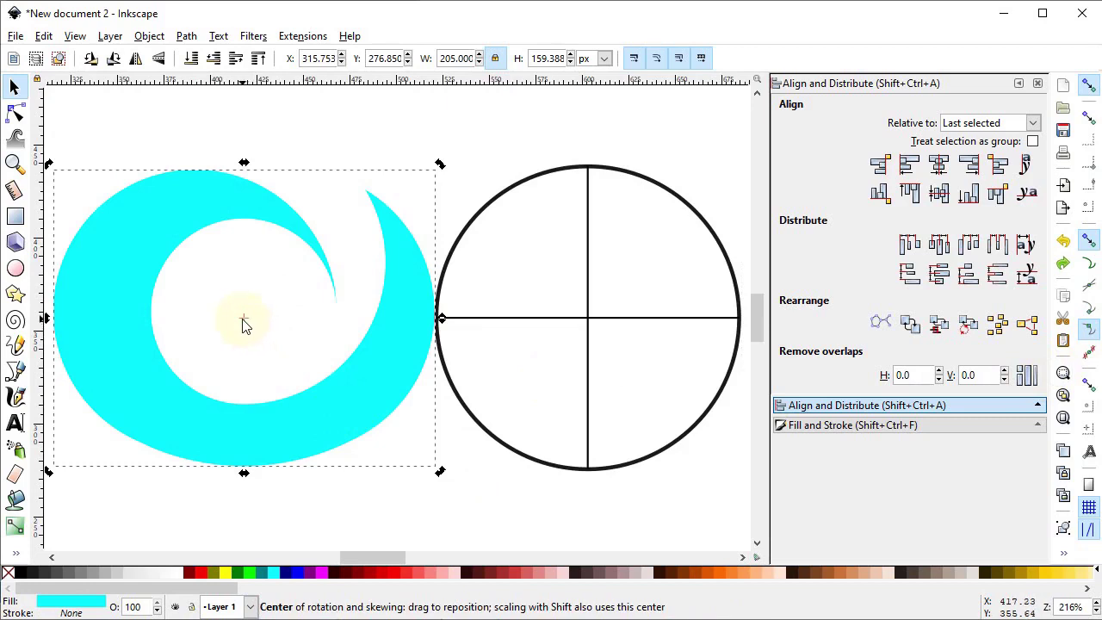
{"action": "left_click_drag", "start_coordinate": [244, 323], "coordinate": [588, 324]}
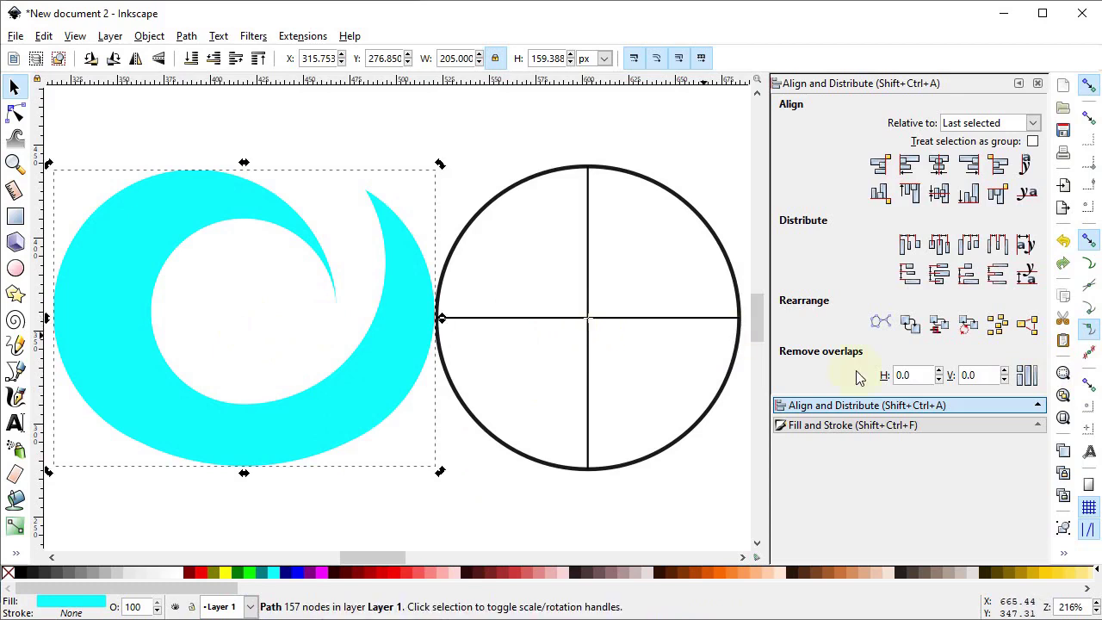
{"action": "left_click", "coordinate": [1063, 418]}
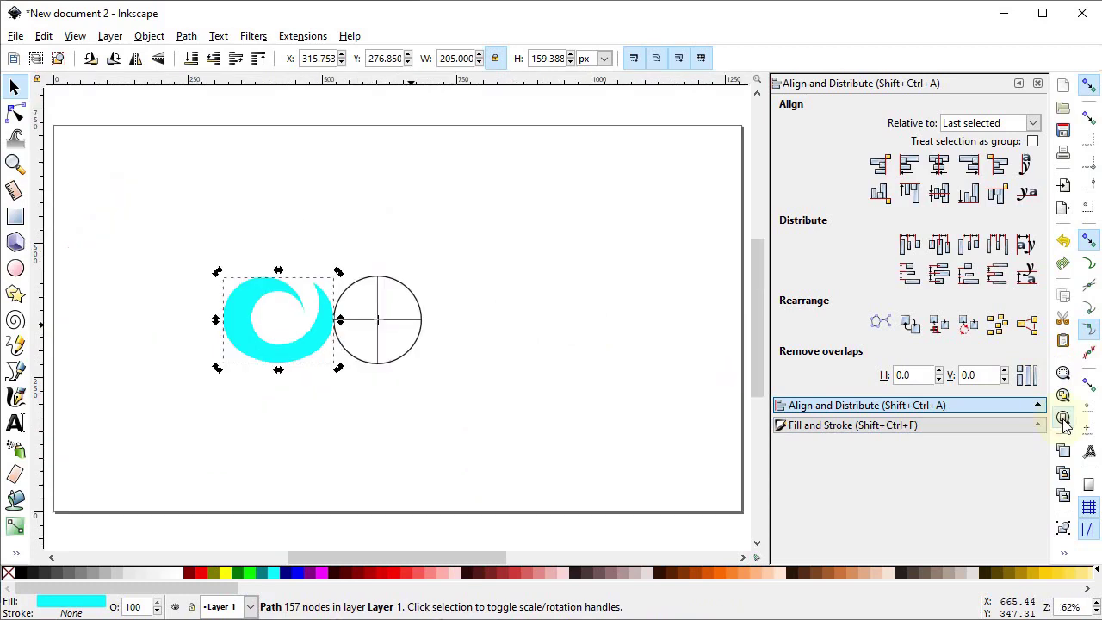
{"action": "key", "text": "Escape"}
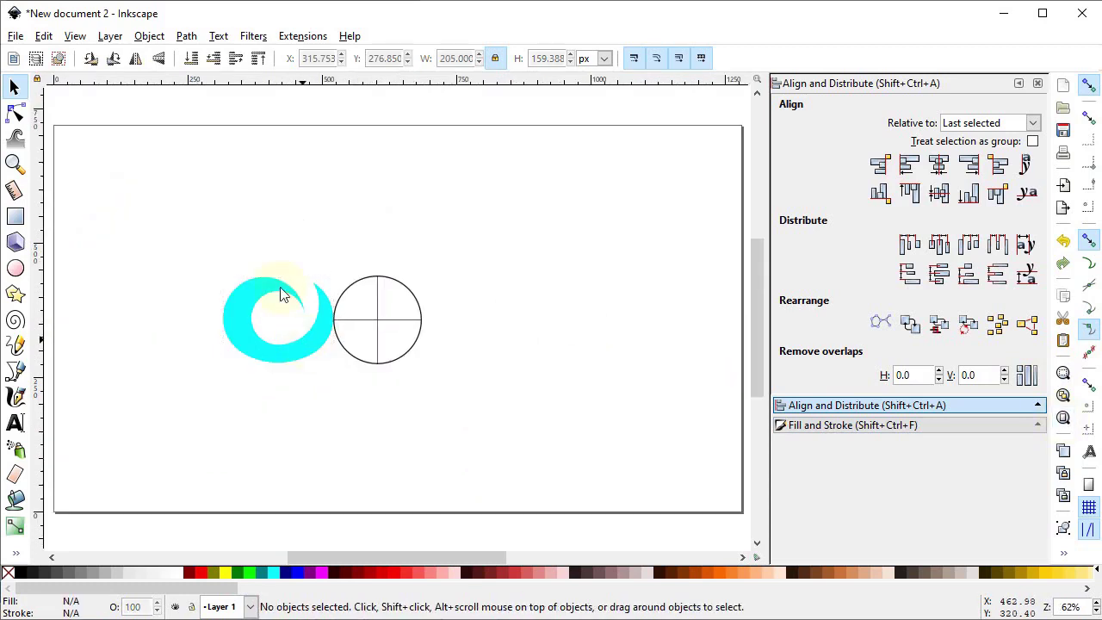
Step: Set up a 60° clockwise rotation in the Transform dialog's Rotate tab
{"action": "left_click", "coordinate": [153, 38]}
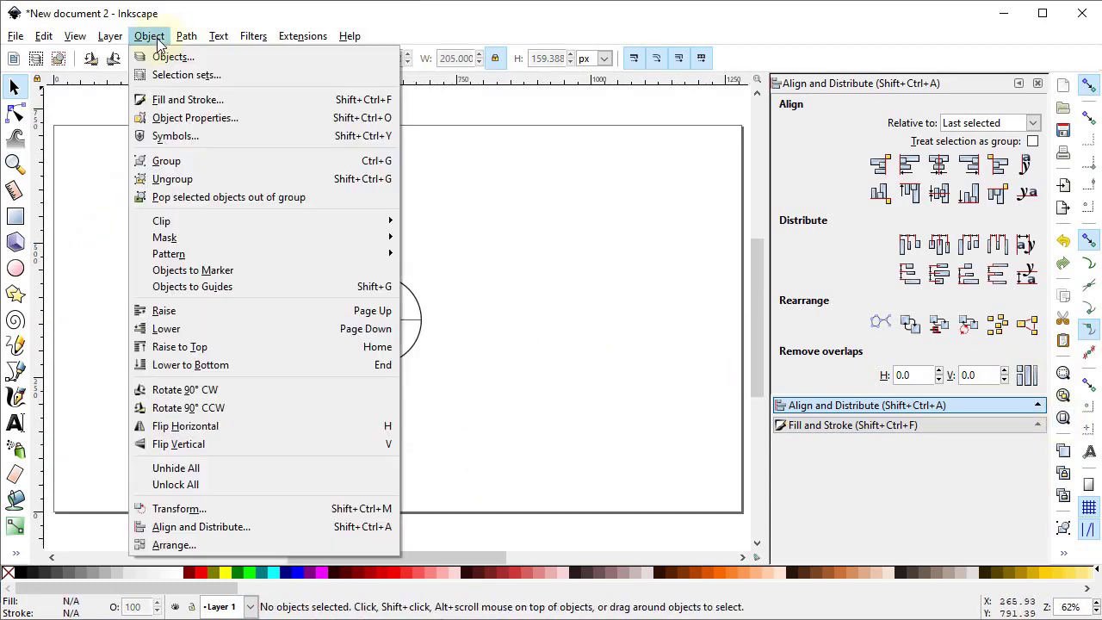
{"action": "left_click", "coordinate": [206, 507]}
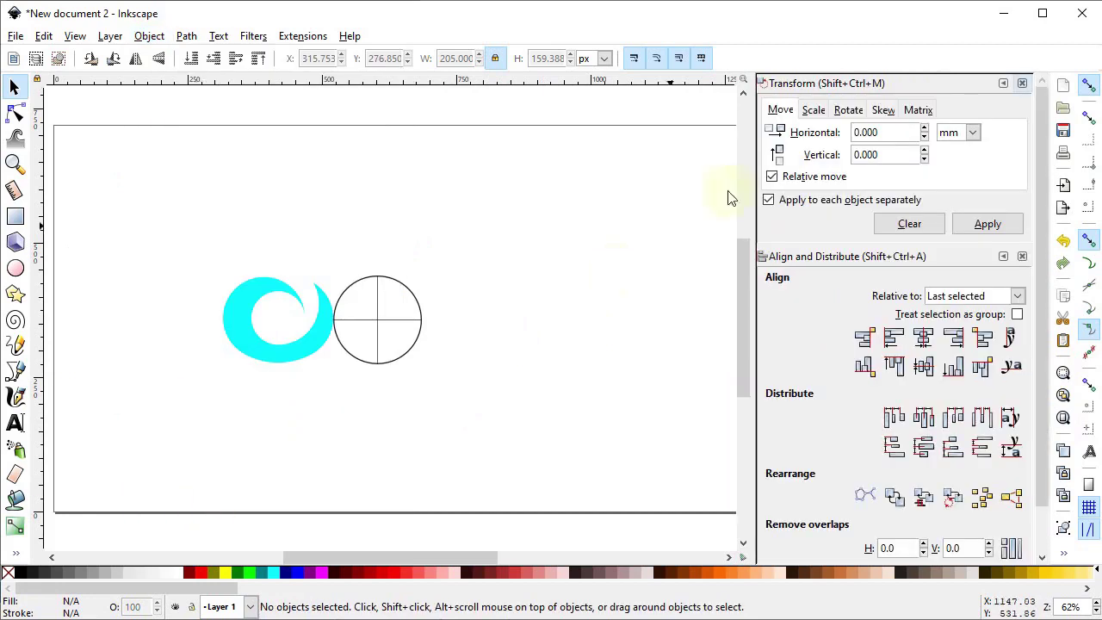
{"action": "left_click", "coordinate": [842, 114]}
{"action": "left_click_drag", "start_coordinate": [862, 132], "coordinate": [827, 132]}
{"action": "type", "text": "60"}
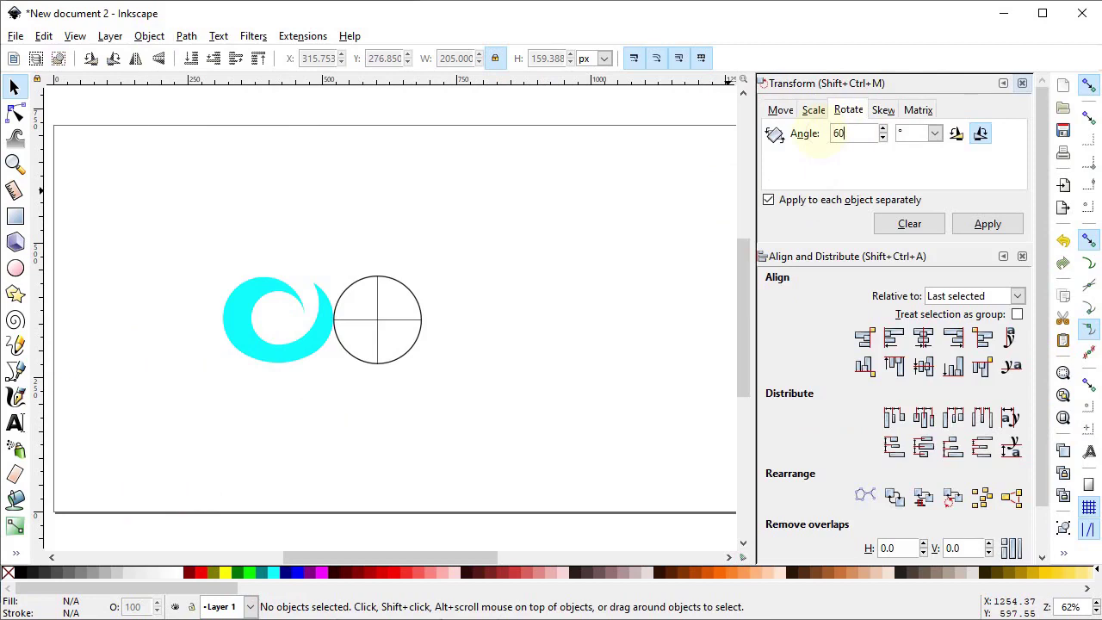
{"action": "left_click", "coordinate": [980, 135]}
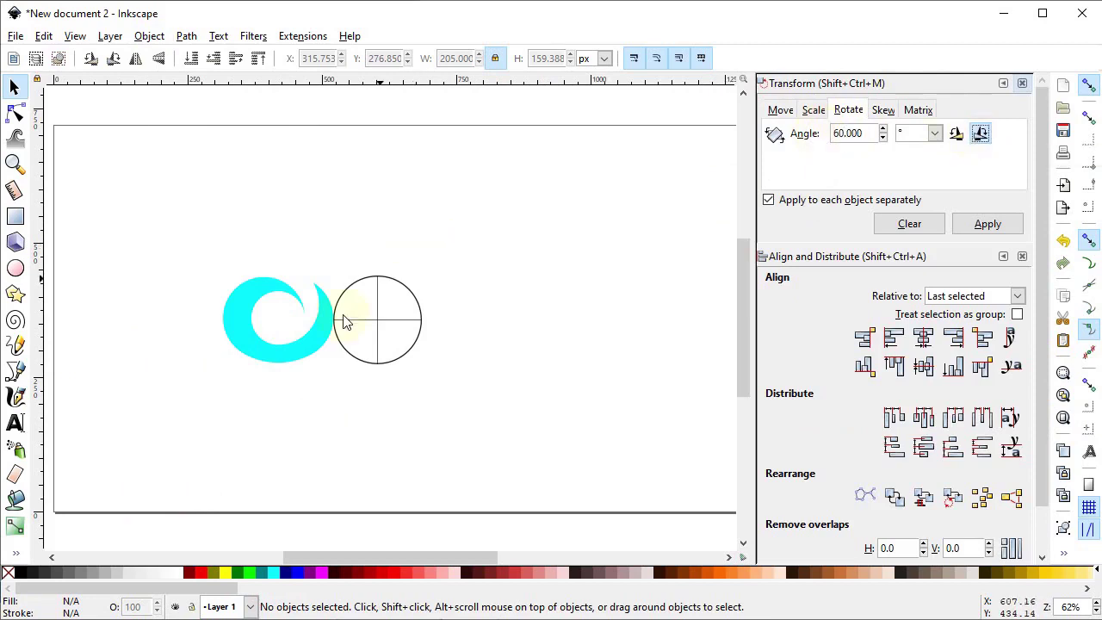
Step: Duplicate the swirl and rotate the copy 60° about the circle's centre
{"action": "left_click", "coordinate": [315, 338]}
{"action": "right_click", "coordinate": [313, 339]}
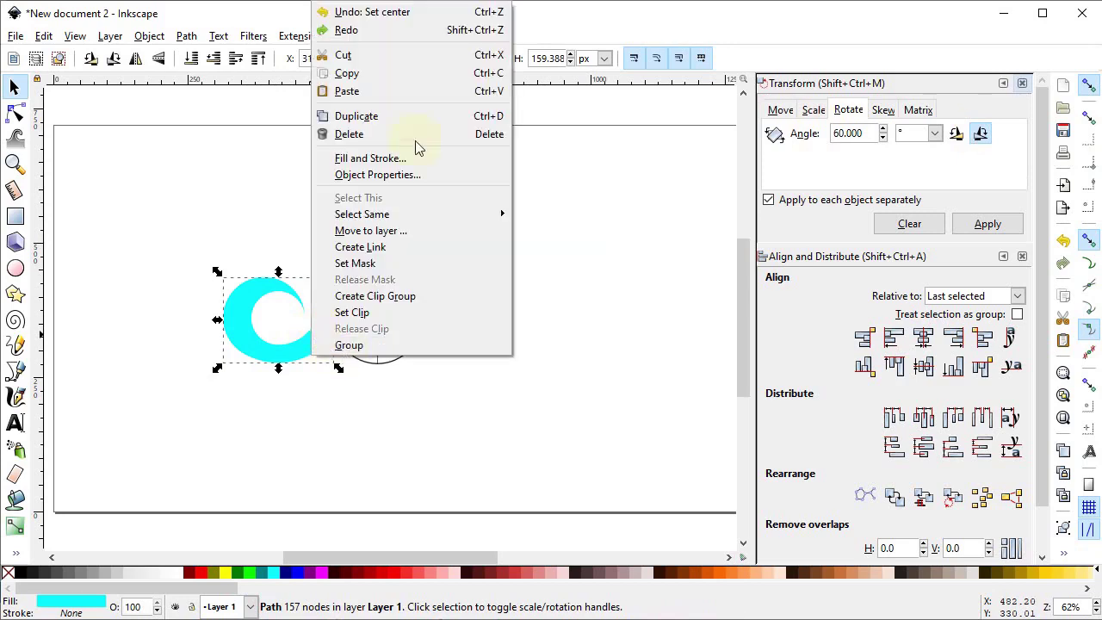
{"action": "left_click", "coordinate": [406, 118]}
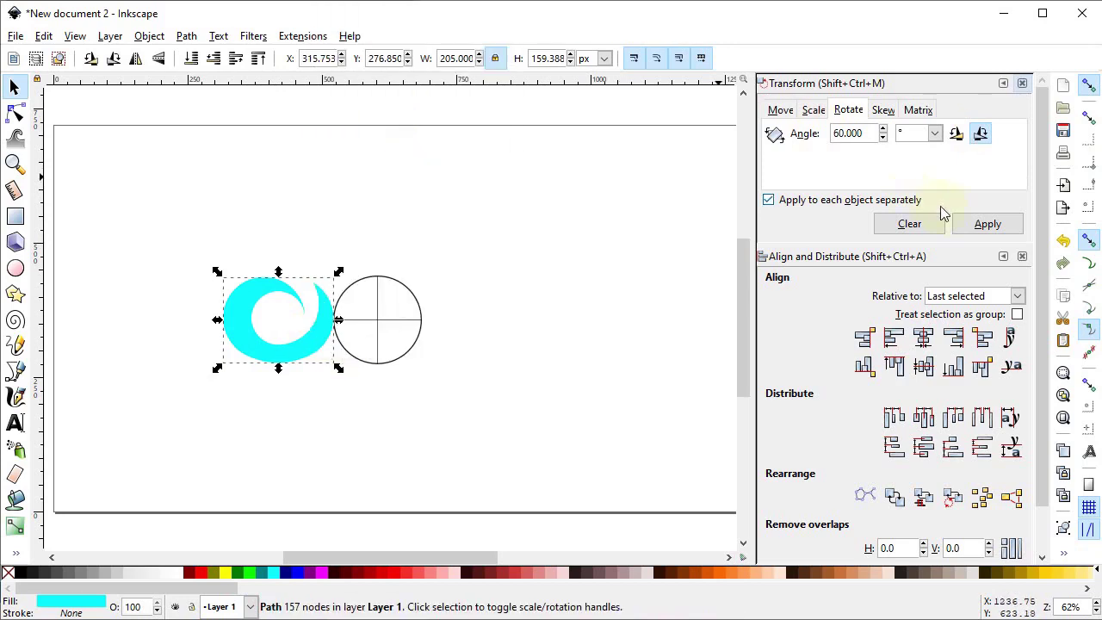
{"action": "left_click", "coordinate": [966, 223]}
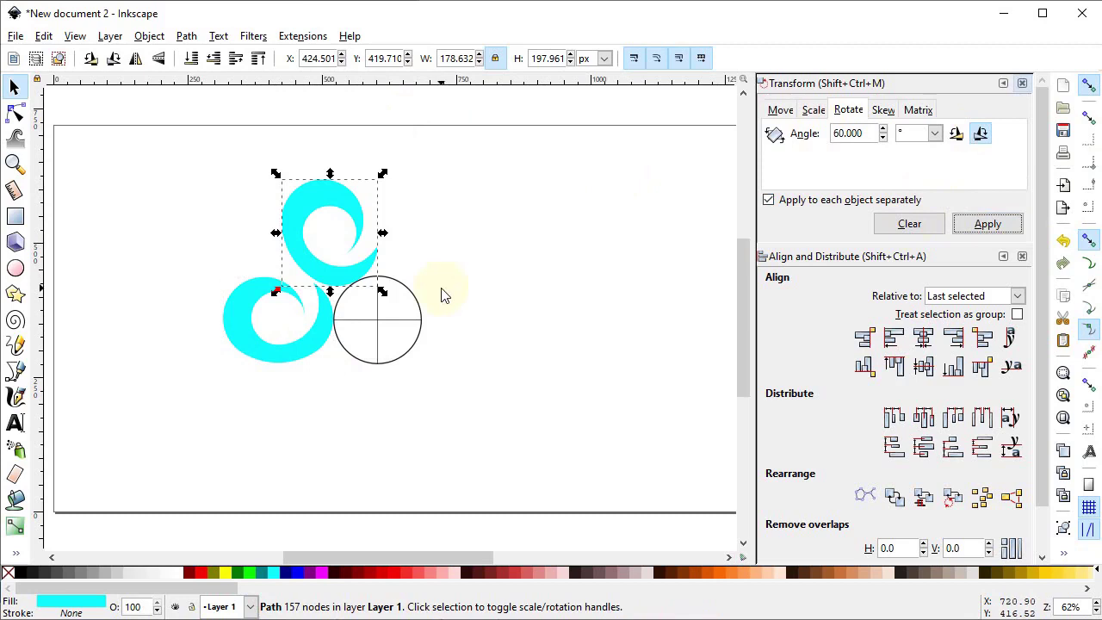
Step: Duplicate and rotate two more swirl copies, to the upper right and lower right
{"action": "right_click", "coordinate": [313, 262]}
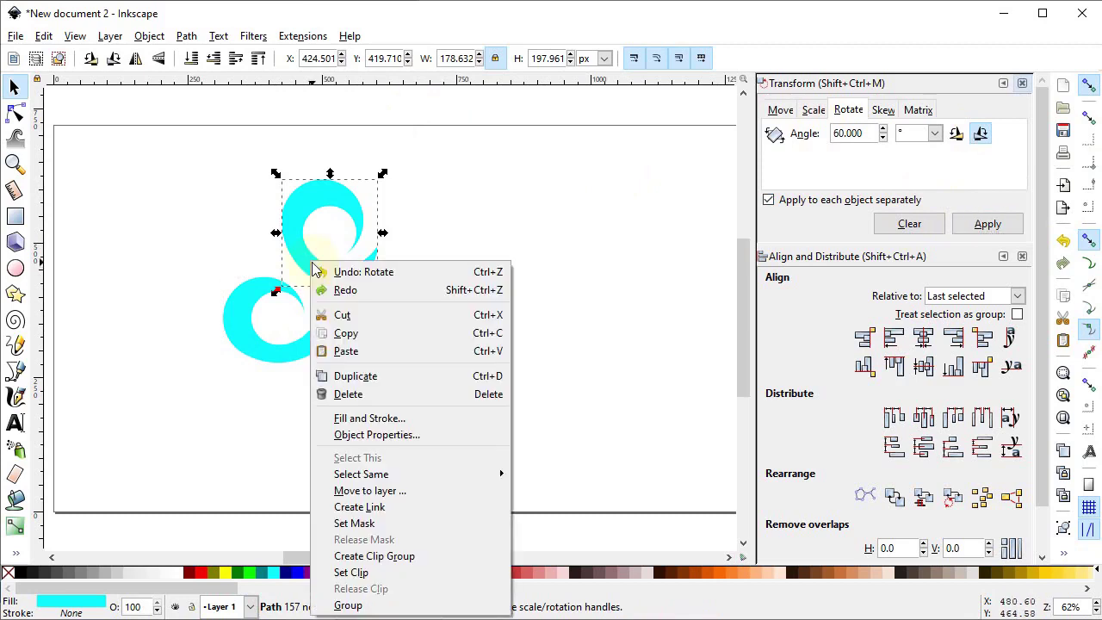
{"action": "left_click", "coordinate": [363, 384]}
{"action": "left_click", "coordinate": [984, 225]}
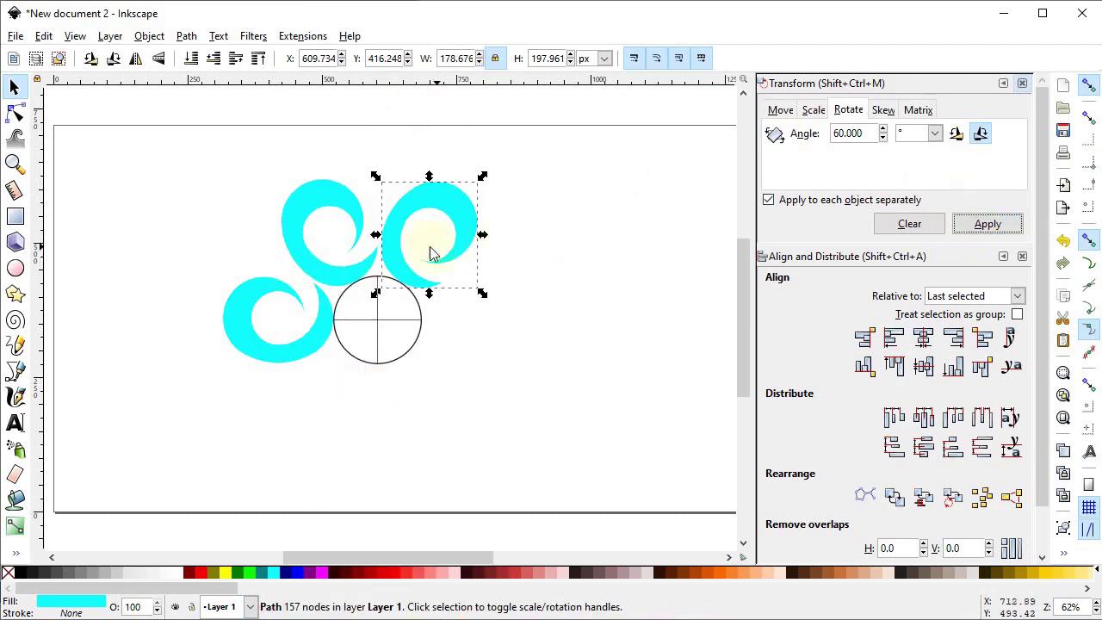
{"action": "right_click", "coordinate": [397, 253]}
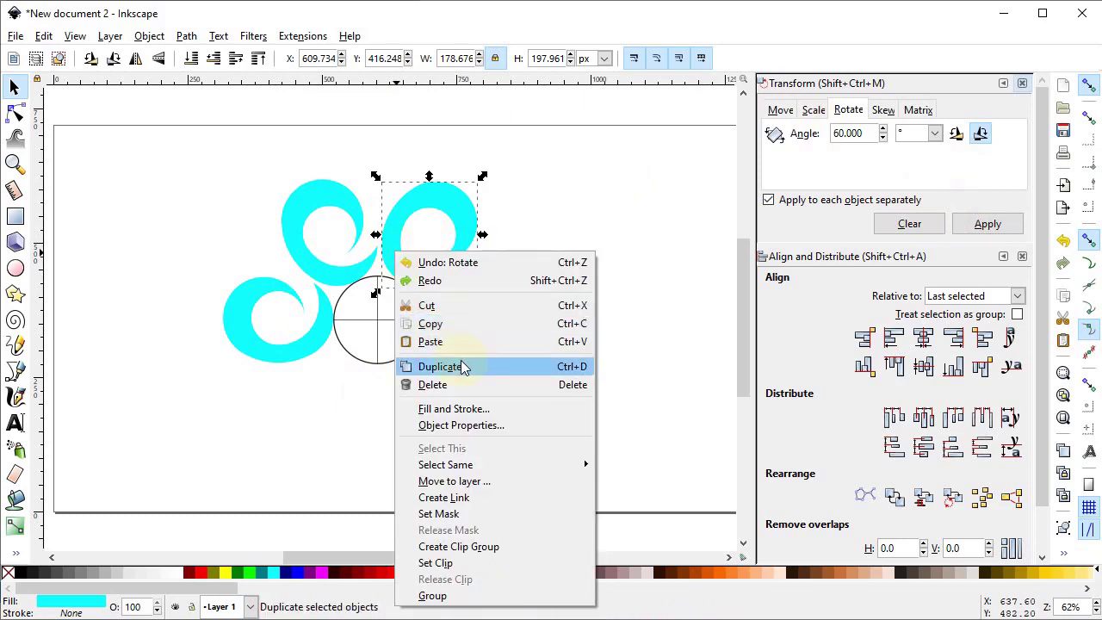
{"action": "left_click", "coordinate": [462, 367]}
{"action": "left_click", "coordinate": [986, 225]}
Step: Add the bottom and lower-left rotated swirl copies, completing six swirls
{"action": "right_click", "coordinate": [454, 312]}
{"action": "left_click", "coordinate": [496, 417]}
{"action": "left_click", "coordinate": [985, 225]}
{"action": "right_click", "coordinate": [444, 406]}
{"action": "left_click", "coordinate": [497, 172]}
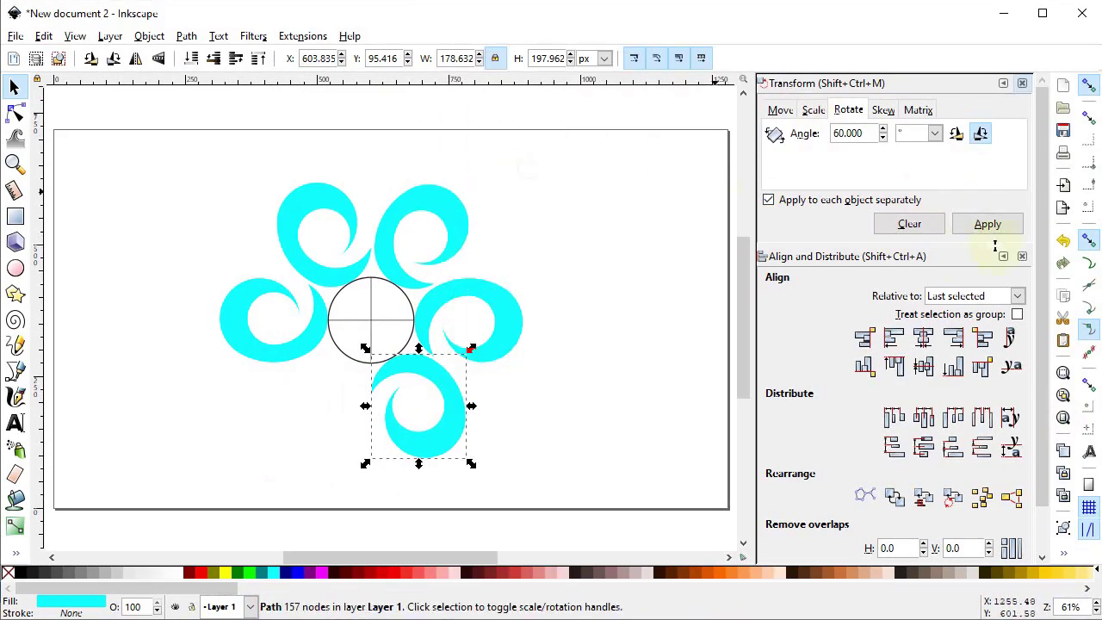
{"action": "left_click", "coordinate": [987, 226]}
{"action": "left_click", "coordinate": [693, 475]}
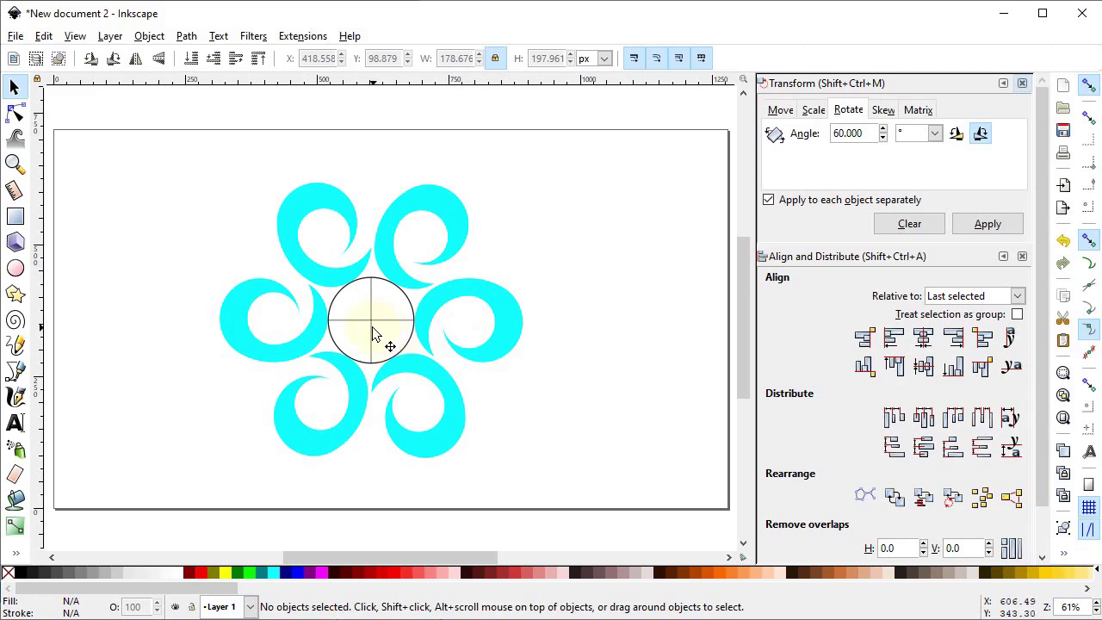
Step: Select the guide circle and its crosshair lines and delete them
{"action": "left_click_drag", "start_coordinate": [260, 246], "coordinate": [429, 377]}
{"action": "key", "text": "Delete"}
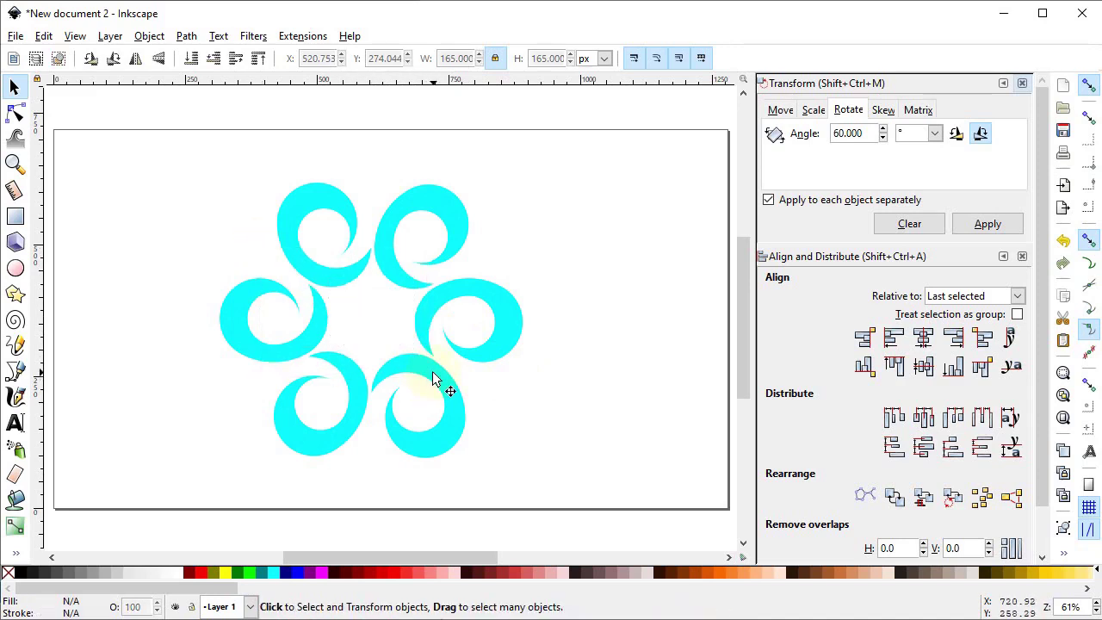